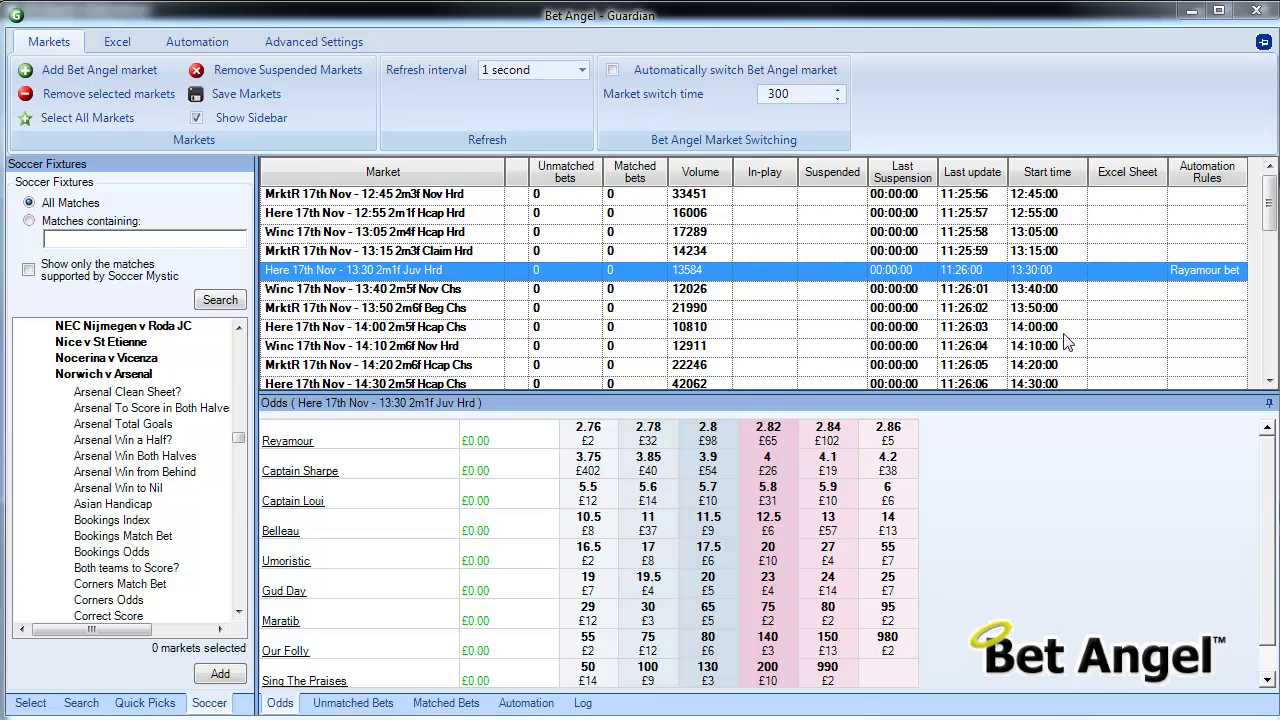
Delete the four racing markets from 12:45 through the 13:15 Claim Hrd.
{"action": "left_click", "coordinate": [1202, 277]}
{"action": "left_click", "coordinate": [421, 255]}
{"action": "key", "text": "shift+Up"}
{"action": "key", "text": "shift+Up"}
{"action": "key", "text": "shift+Up"}
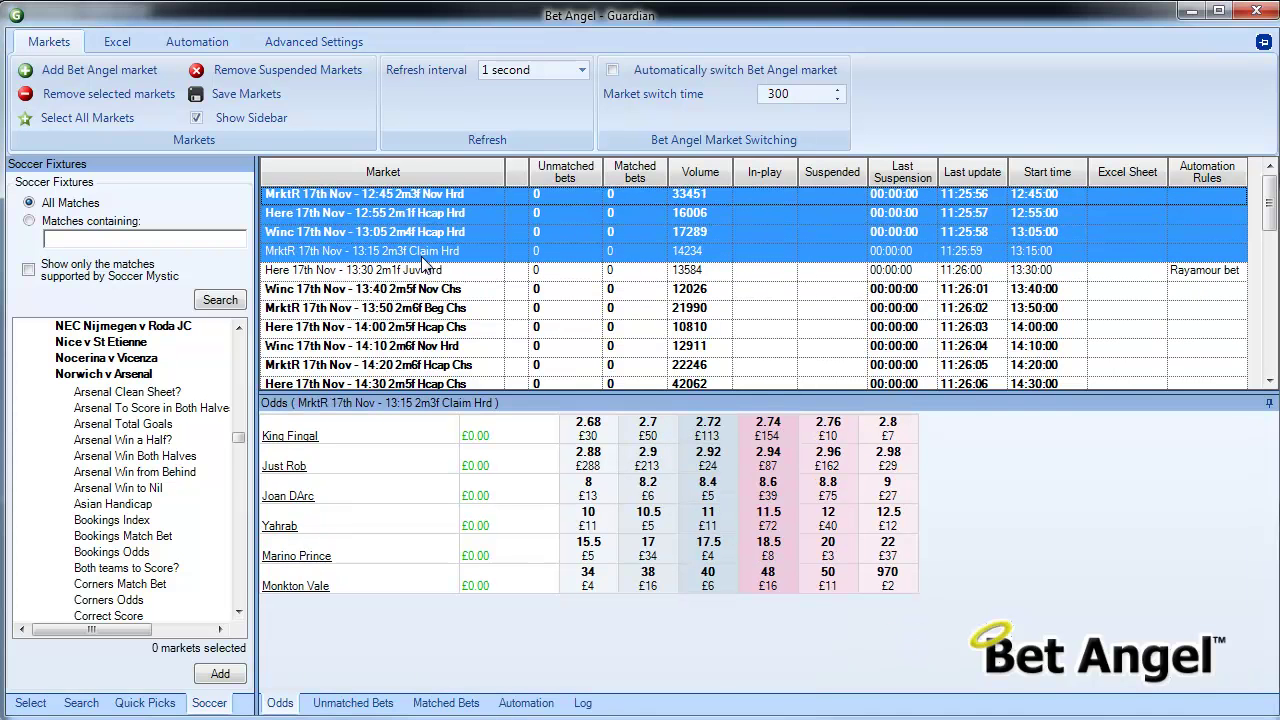
{"action": "key", "text": "Delete"}
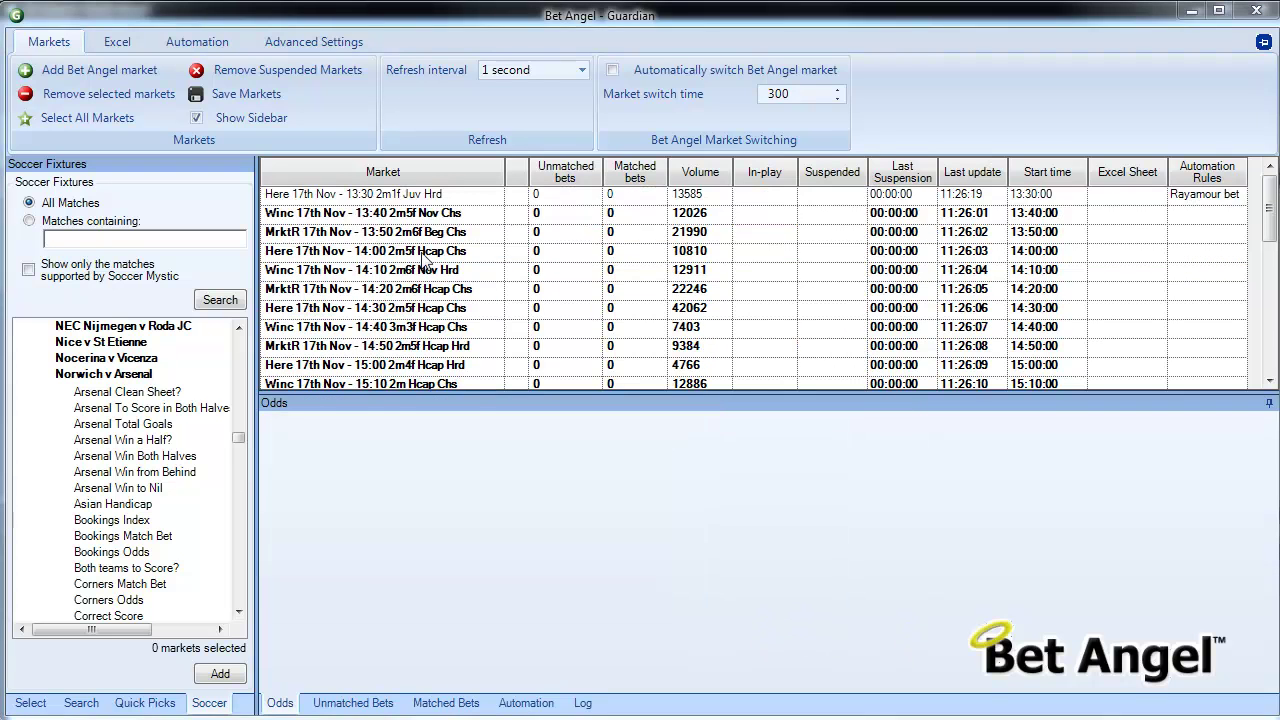
Delete the racing markets from Winc 13:40 down to the 19:20 race.
{"action": "left_click", "coordinate": [425, 220]}
{"action": "key", "text": "shift+Down"}
{"action": "key", "text": "shift+End"}
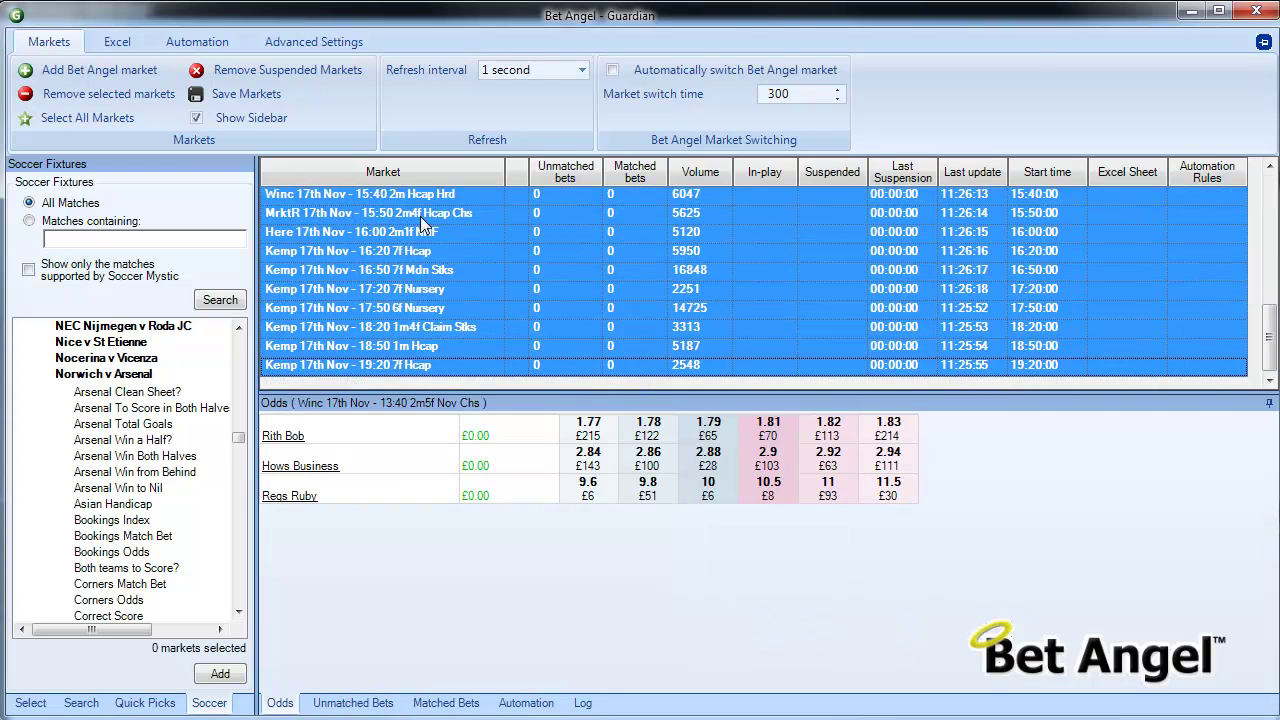
{"action": "key", "text": "Delete"}
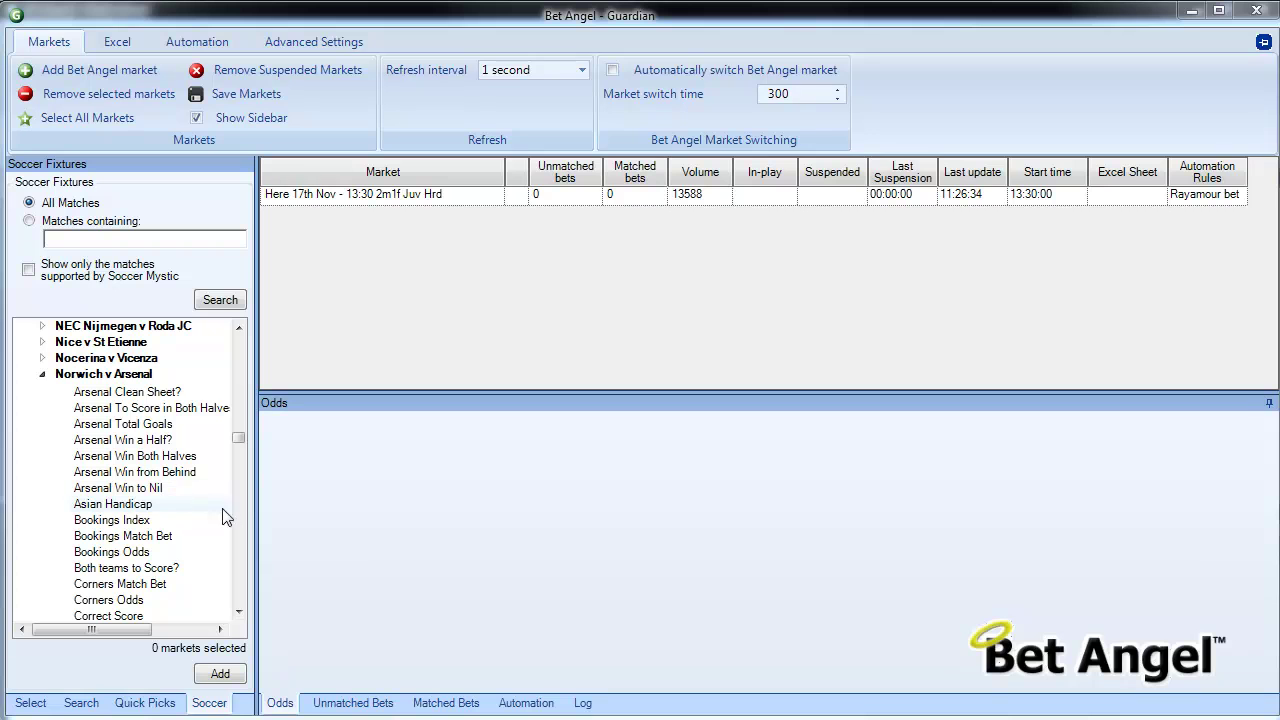
Add the Norwich v Arsenal Match Odds market to the markets grid.
{"action": "left_click_drag", "start_coordinate": [238, 438], "coordinate": [241, 440]}
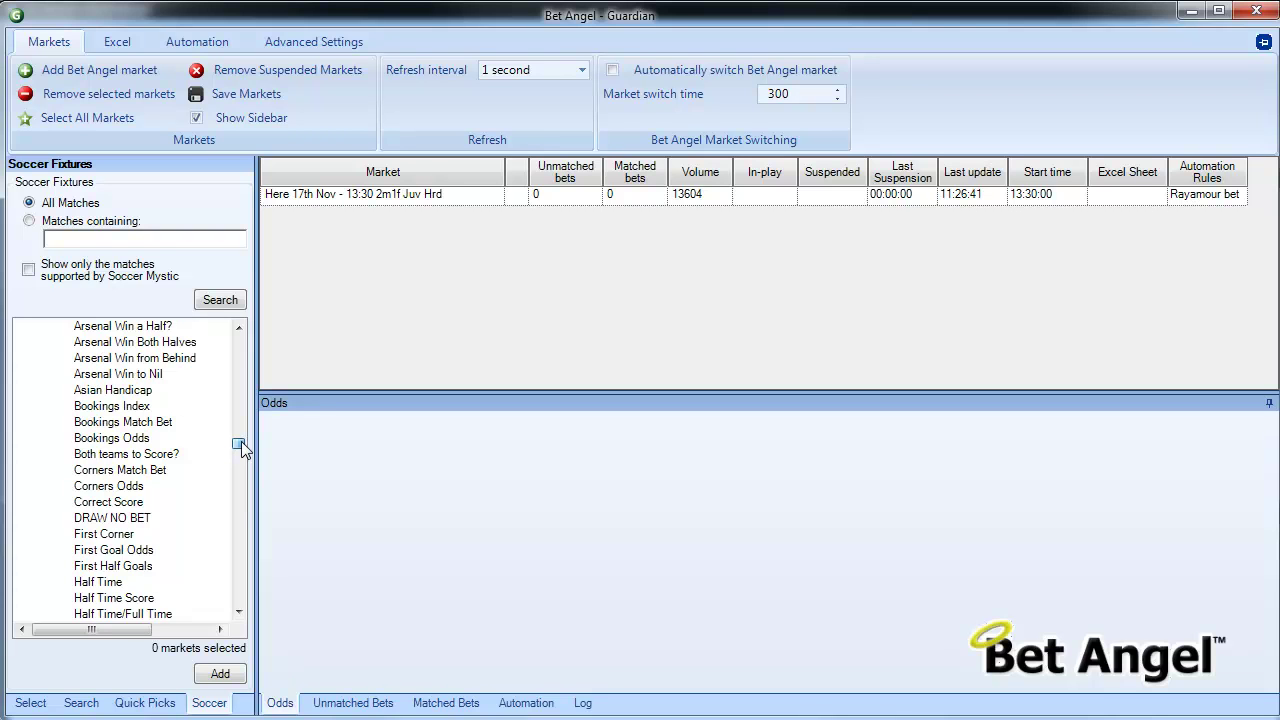
{"action": "left_click", "coordinate": [160, 536]}
{"action": "scroll", "coordinate": [165, 543], "scroll_direction": "down", "scroll_amount": 1}
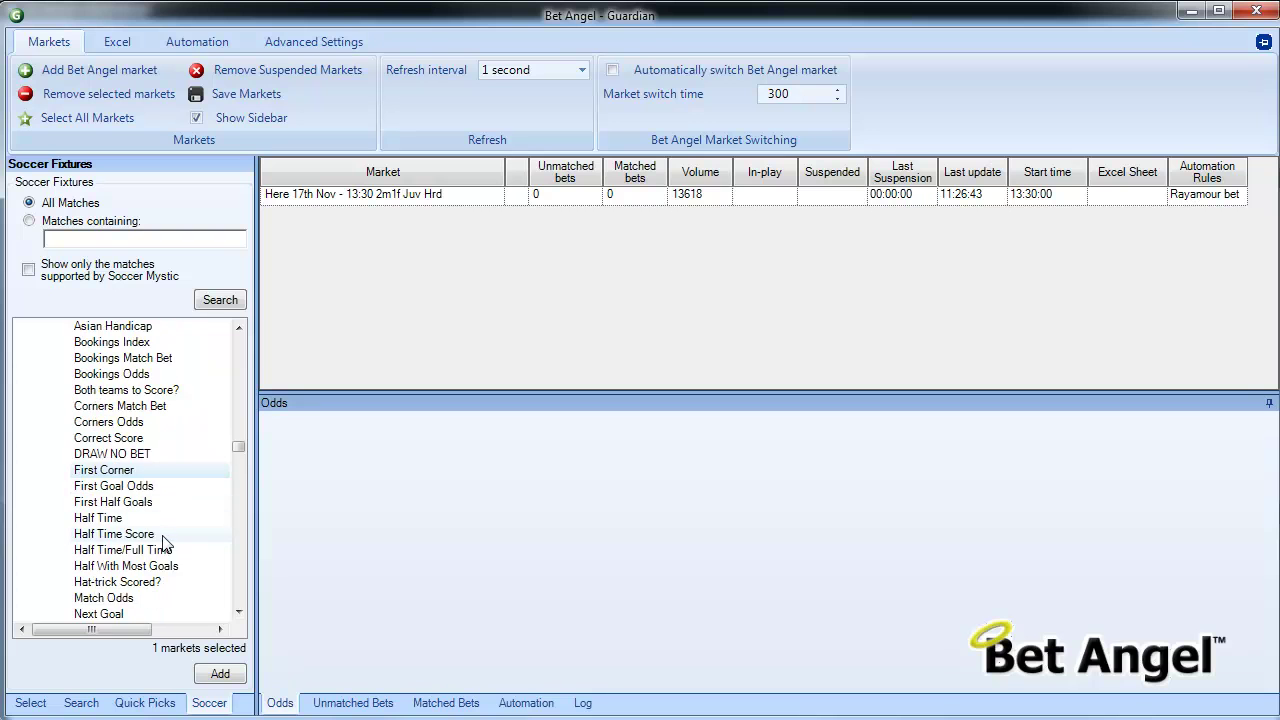
{"action": "scroll", "coordinate": [165, 543], "scroll_direction": "down", "scroll_amount": 1}
{"action": "left_click_drag", "start_coordinate": [163, 550], "coordinate": [357, 265]}
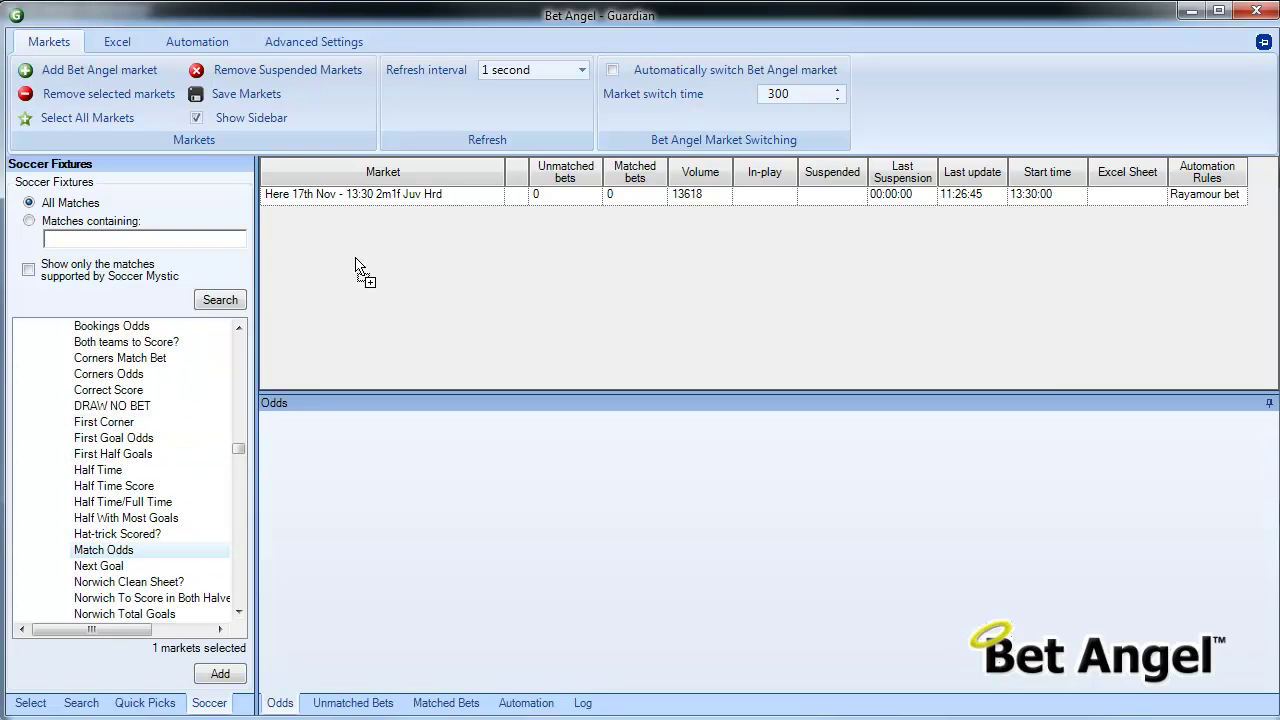
Add the Over/Under 1.5 Goals market and display the Match Odds prices.
{"action": "scroll", "coordinate": [239, 449], "scroll_direction": "down", "scroll_amount": 4}
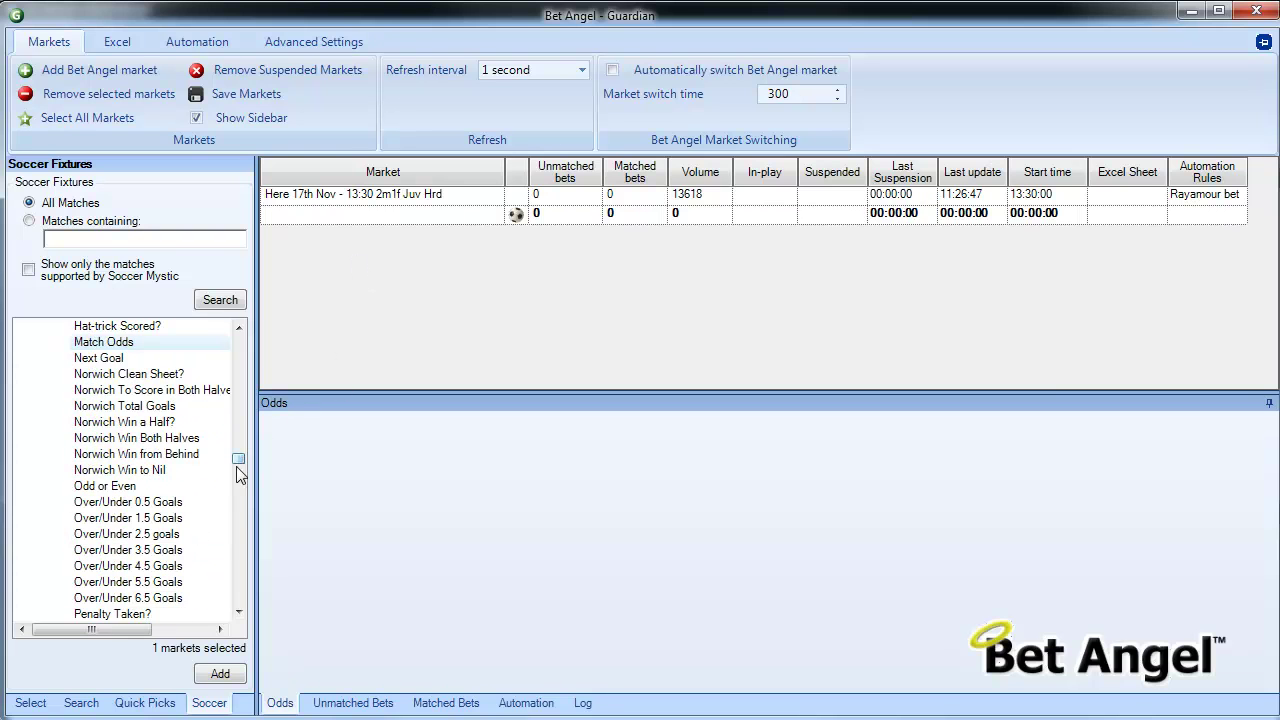
{"action": "left_click_drag", "start_coordinate": [150, 518], "coordinate": [426, 287]}
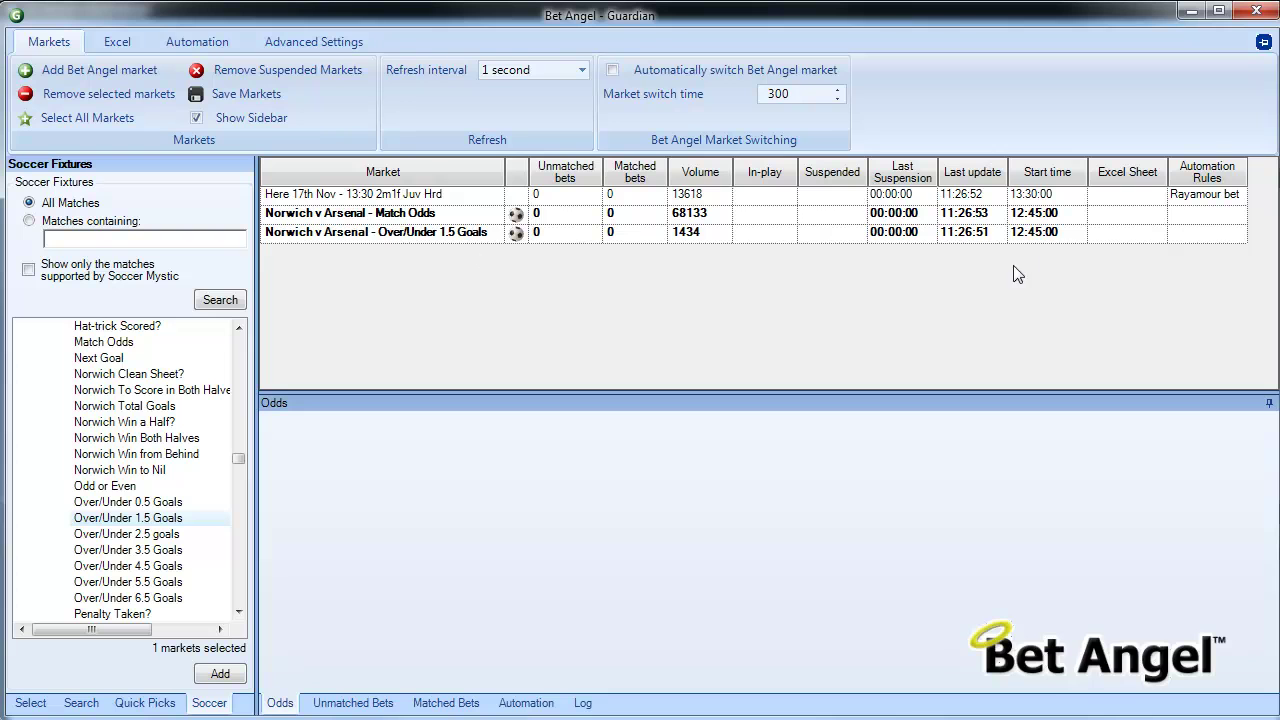
{"action": "left_click", "coordinate": [370, 220]}
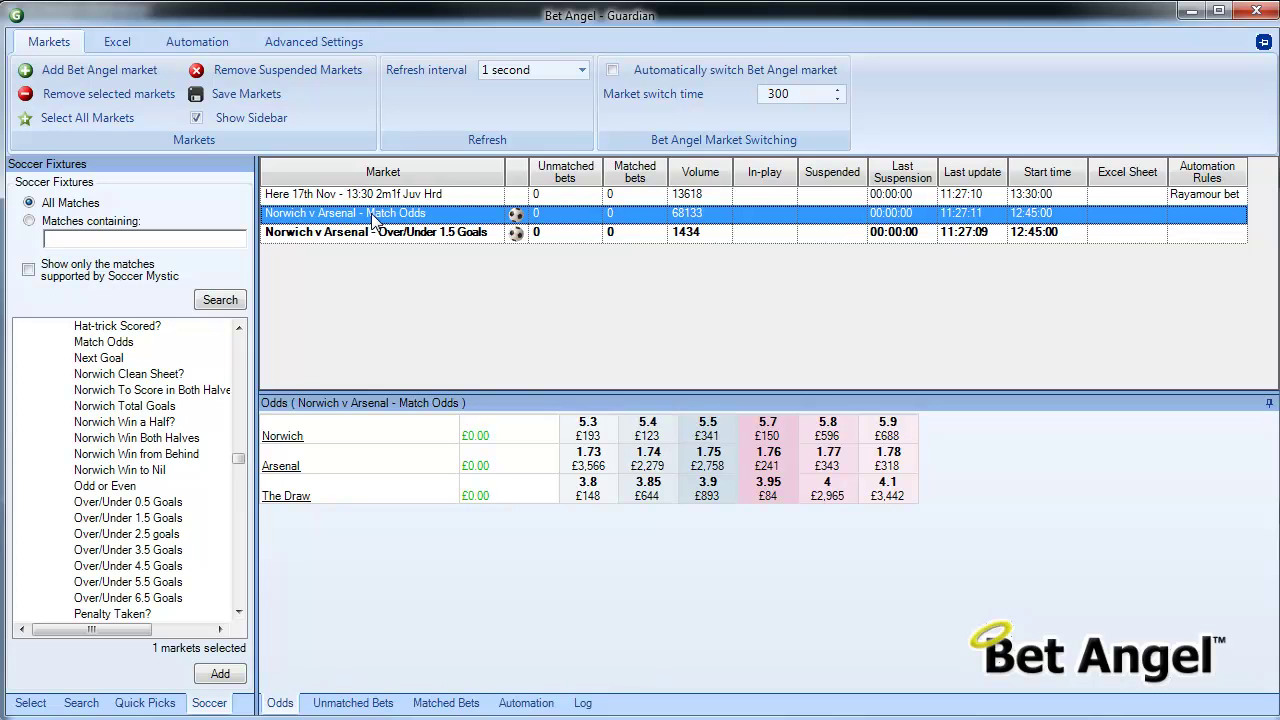
Create a new Match Odds rules file with a rule named 'Lay the drag'.
{"action": "left_click", "coordinate": [195, 44]}
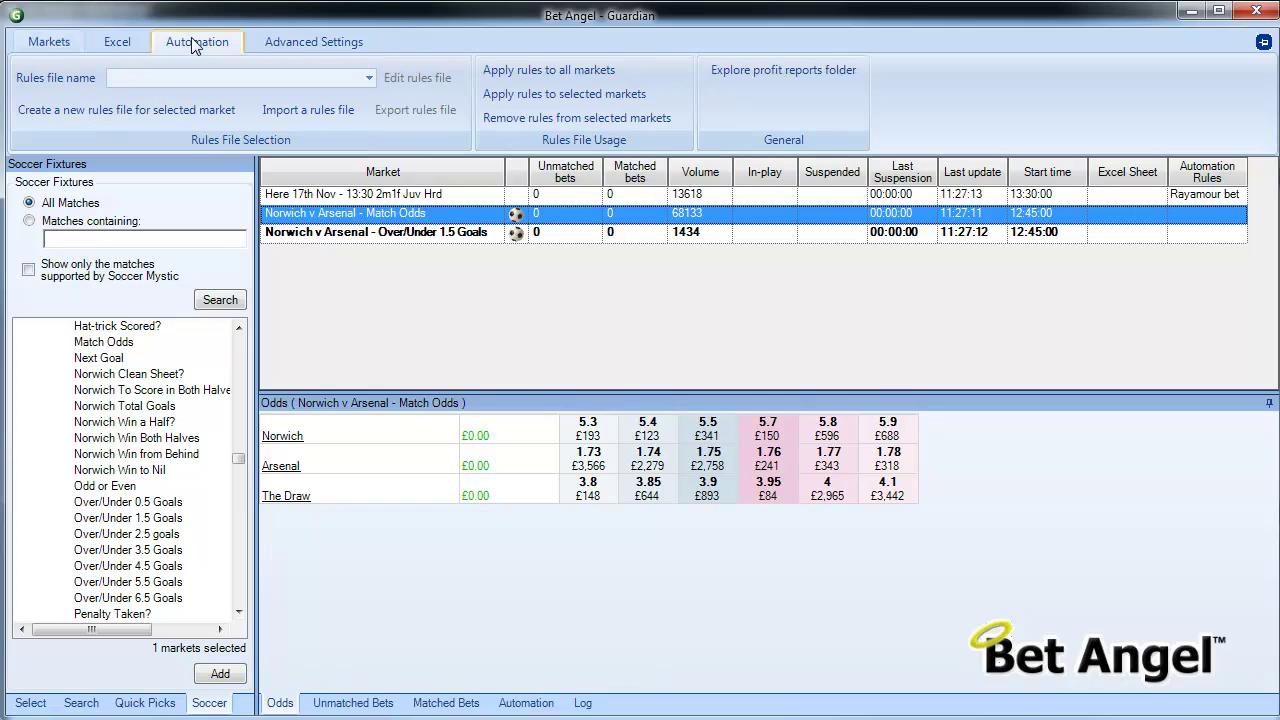
{"action": "left_click", "coordinate": [173, 112]}
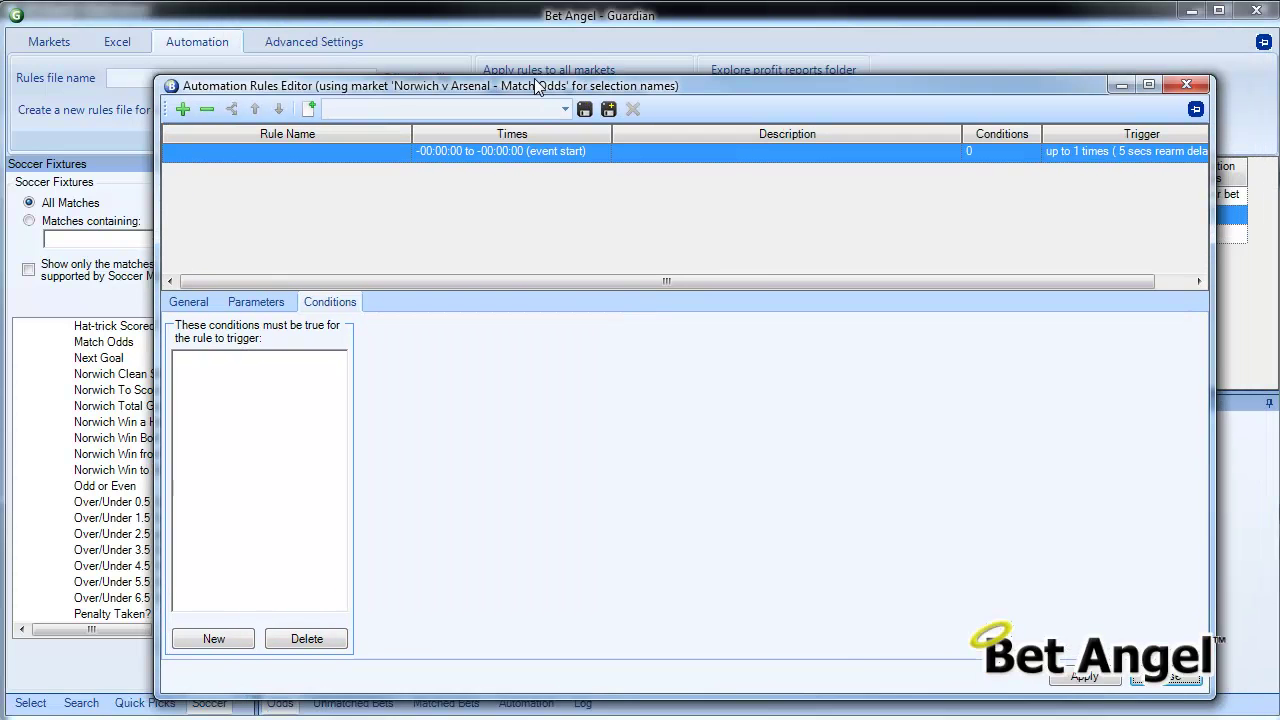
{"action": "left_click", "coordinate": [190, 297]}
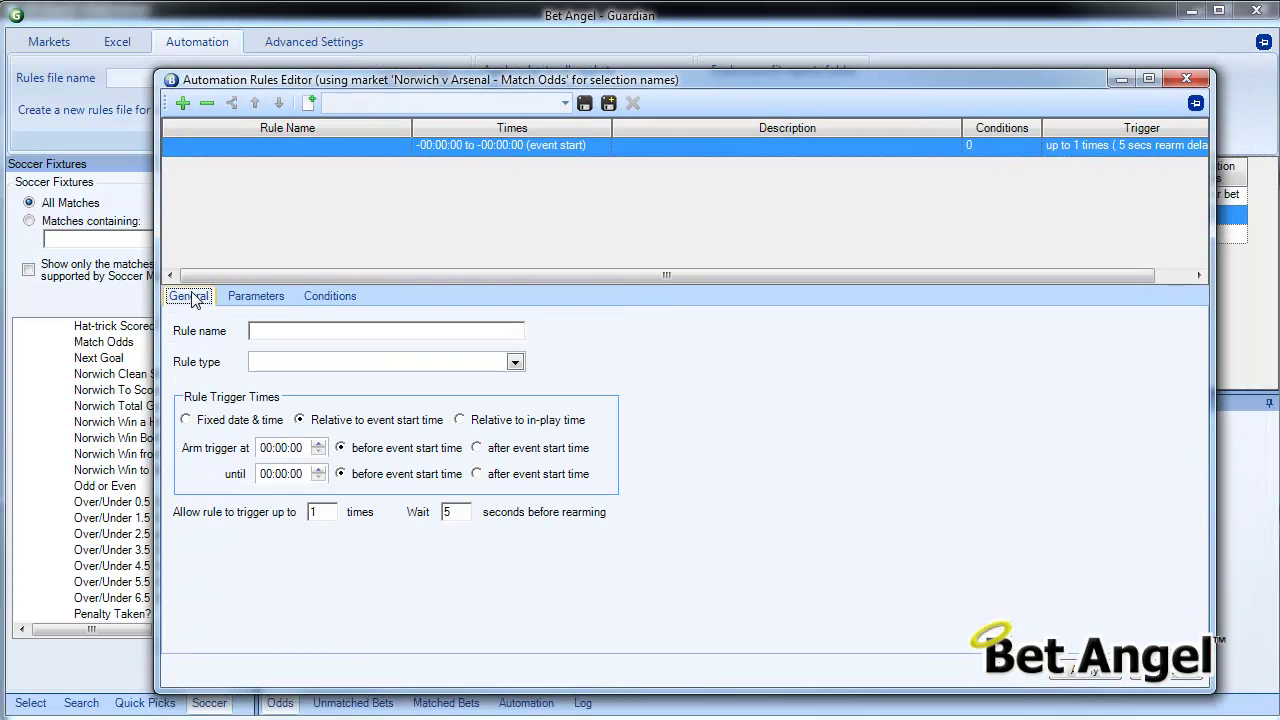
{"action": "left_click", "coordinate": [306, 334]}
{"action": "type", "text": "Lay the drag"}
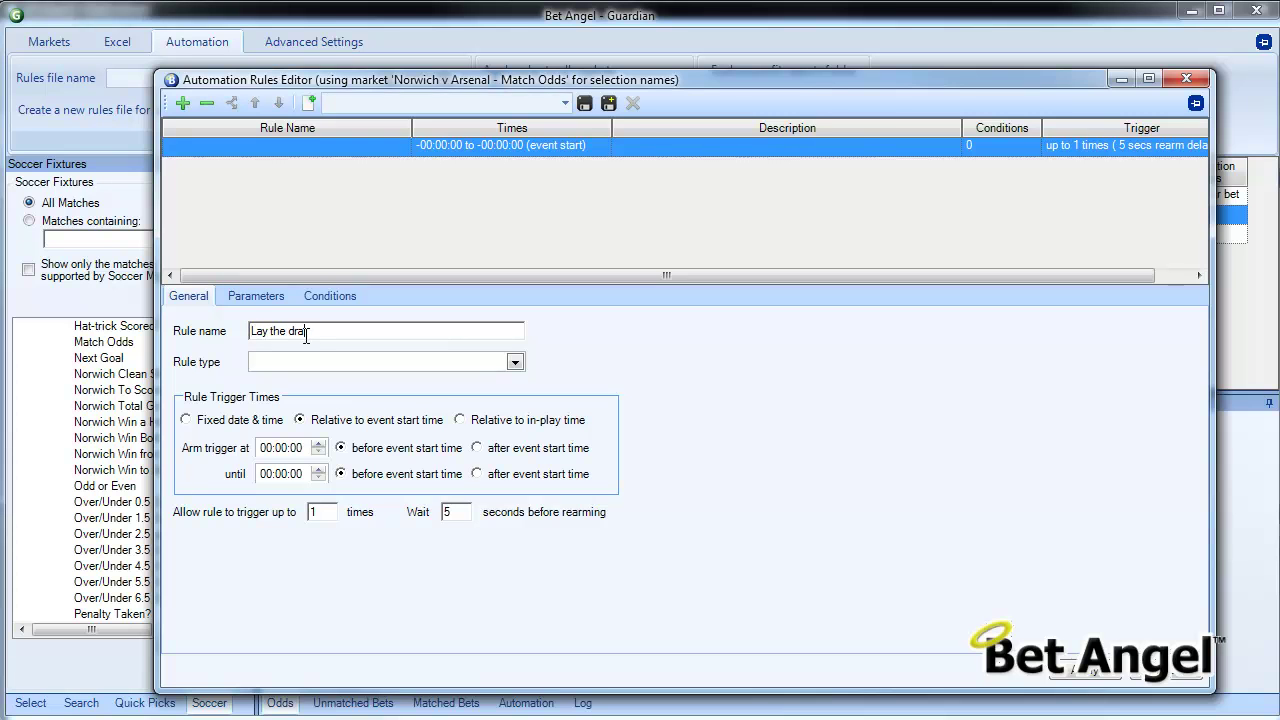
Make the rule type Place Lay Bet, arming 00:05:00 before the start.
{"action": "left_click", "coordinate": [478, 364]}
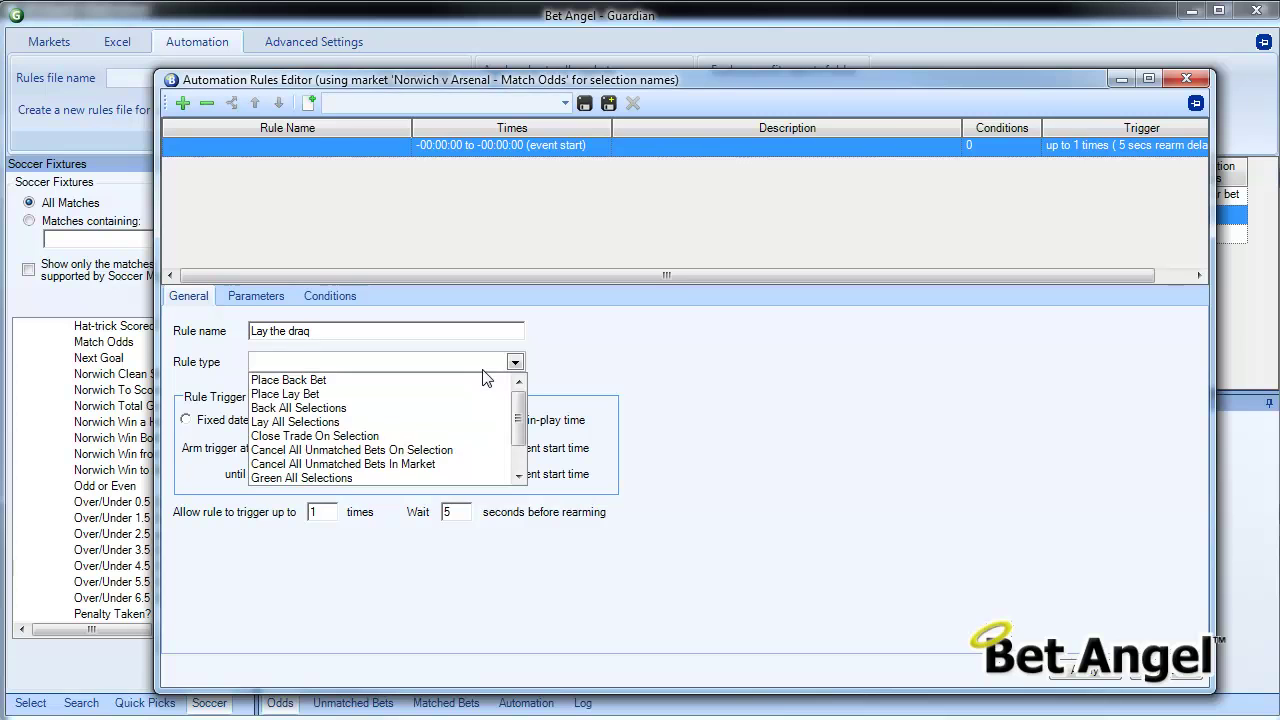
{"action": "left_click", "coordinate": [428, 404]}
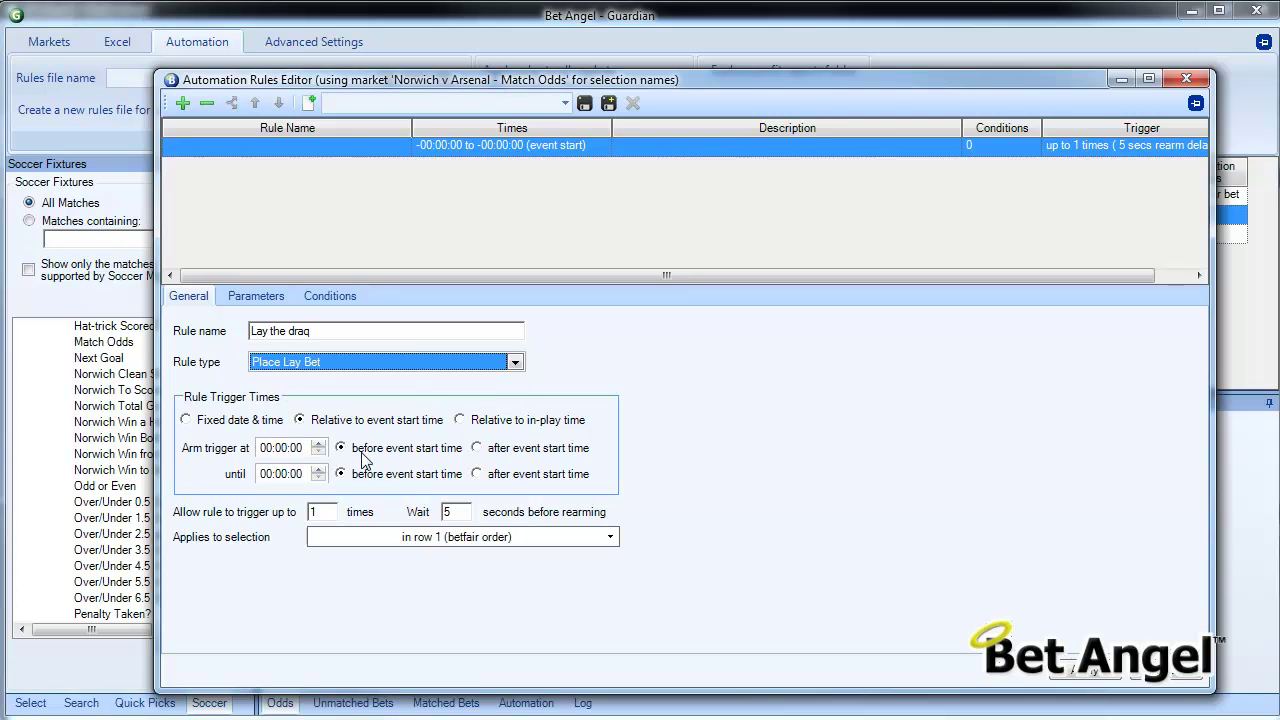
{"action": "left_click", "coordinate": [282, 448]}
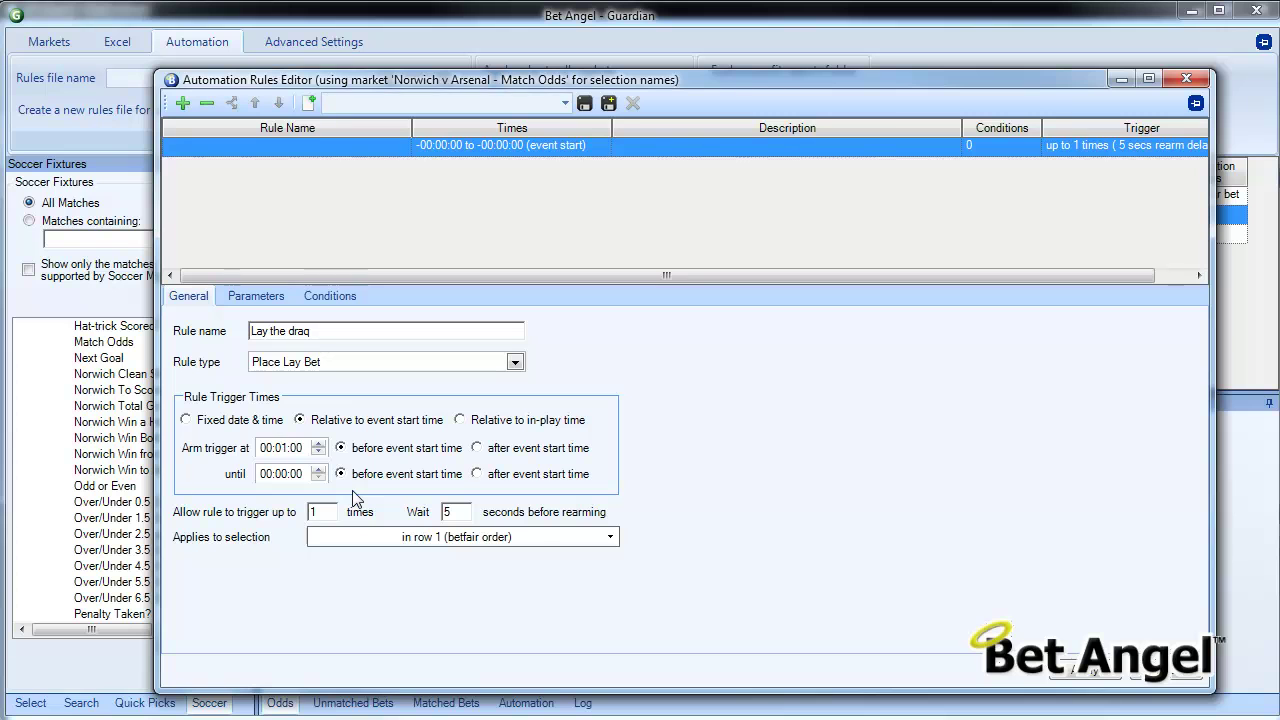
{"action": "type", "text": "5"}
Apply the rule to the selection named The Draw.
{"action": "left_click", "coordinate": [462, 537]}
{"action": "left_click", "coordinate": [455, 578]}
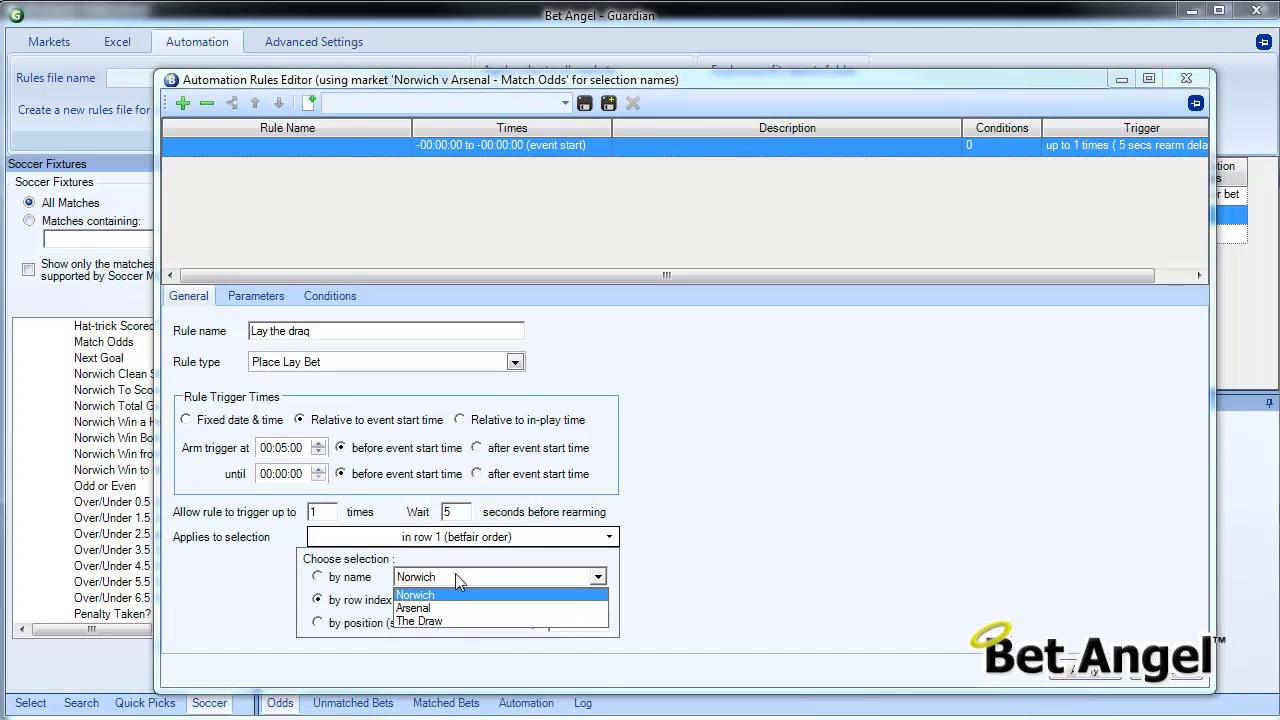
{"action": "left_click", "coordinate": [450, 613]}
{"action": "left_click", "coordinate": [352, 585]}
{"action": "left_click", "coordinate": [796, 480]}
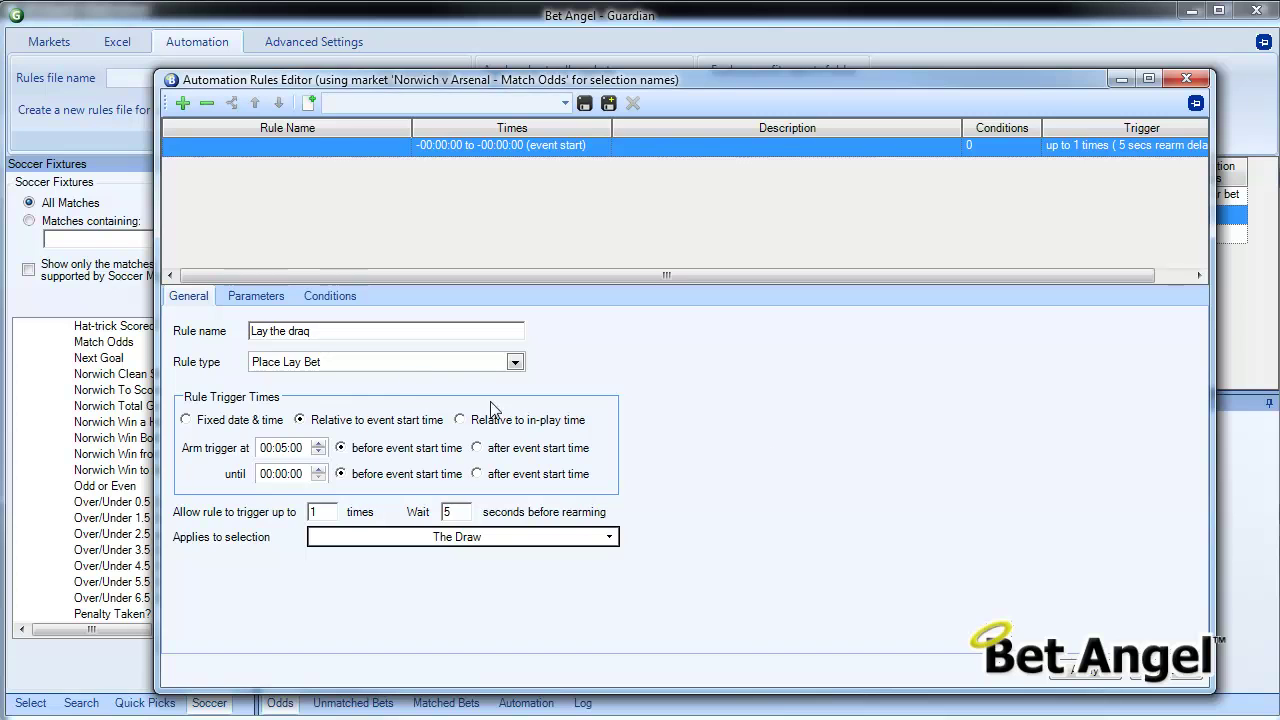
Place the lay at best market price with a stake of 100, and apply.
{"action": "left_click", "coordinate": [250, 297]}
{"action": "left_click", "coordinate": [295, 330]}
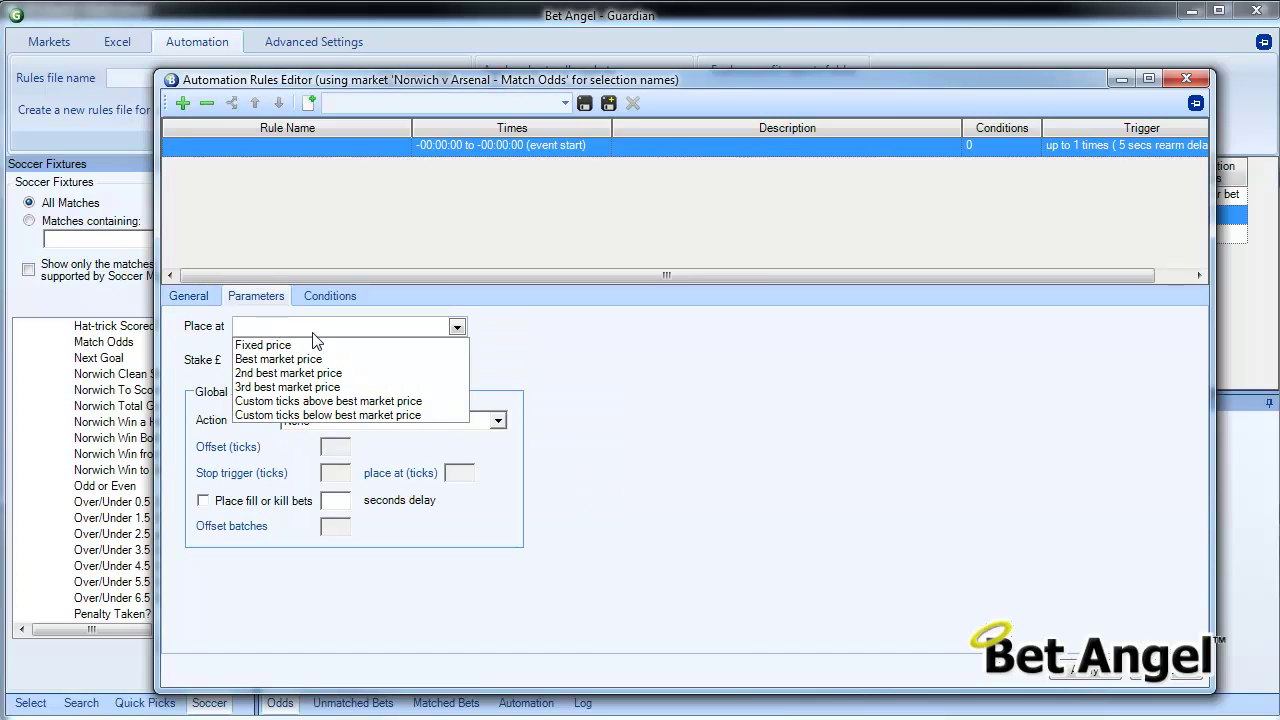
{"action": "left_click", "coordinate": [318, 360]}
{"action": "left_click", "coordinate": [278, 357]}
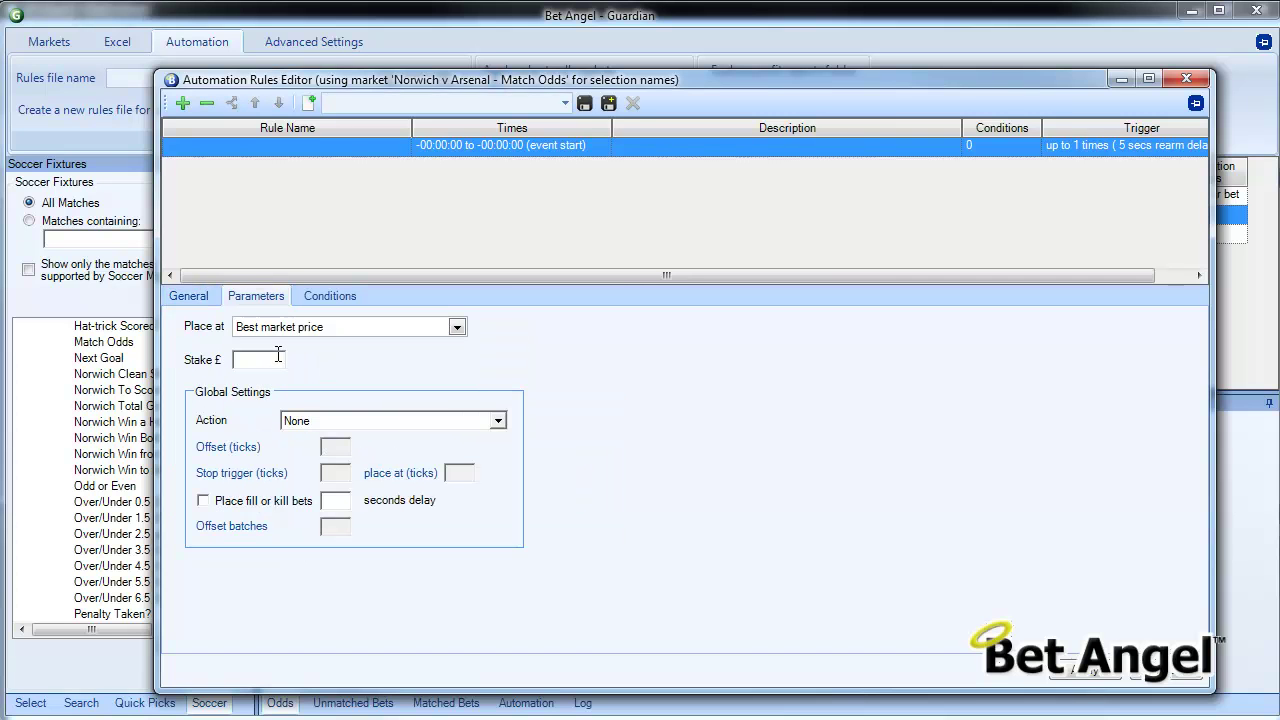
{"action": "type", "text": "100"}
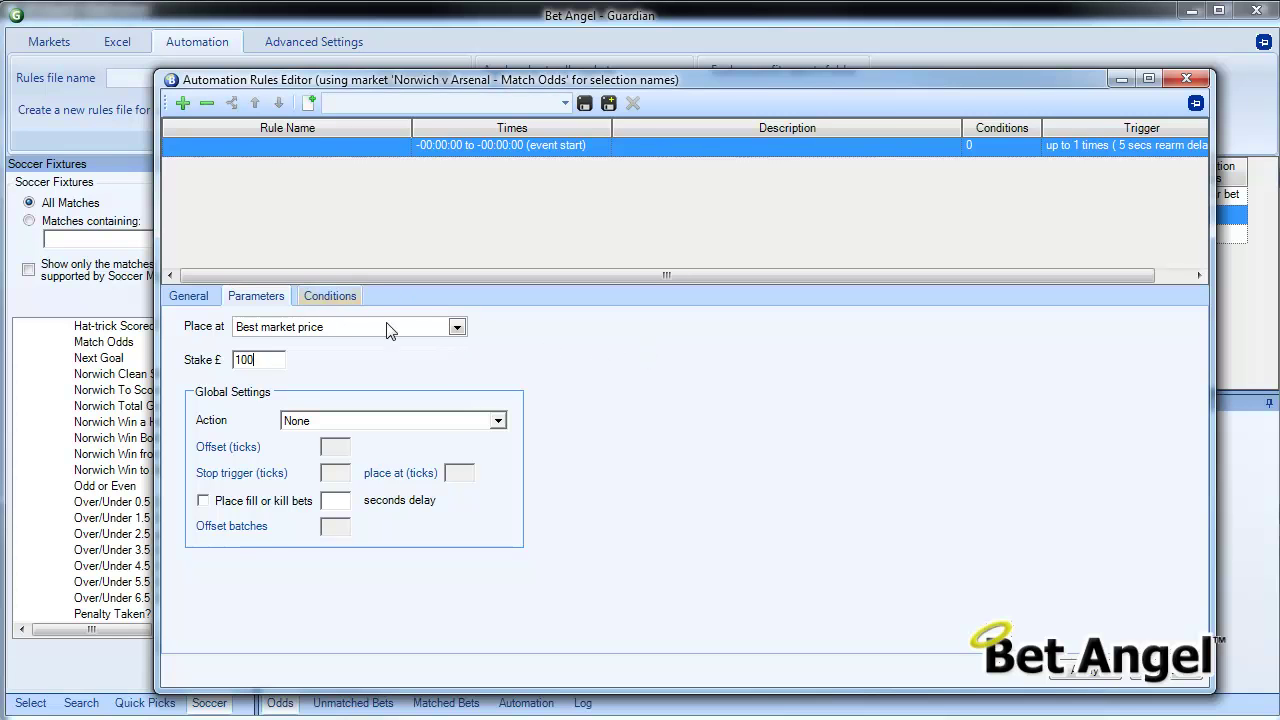
{"action": "left_click", "coordinate": [1087, 677]}
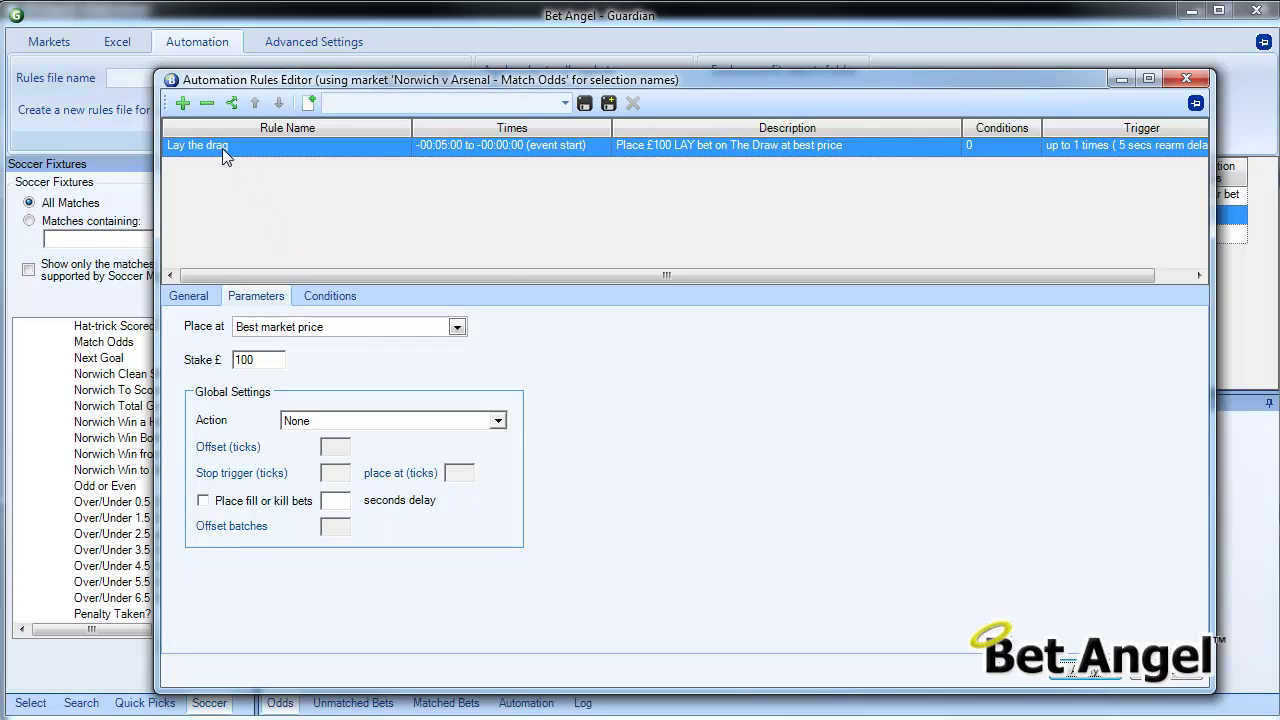
Correct the rule name to 'Lay the draw'.
{"action": "left_click", "coordinate": [192, 299]}
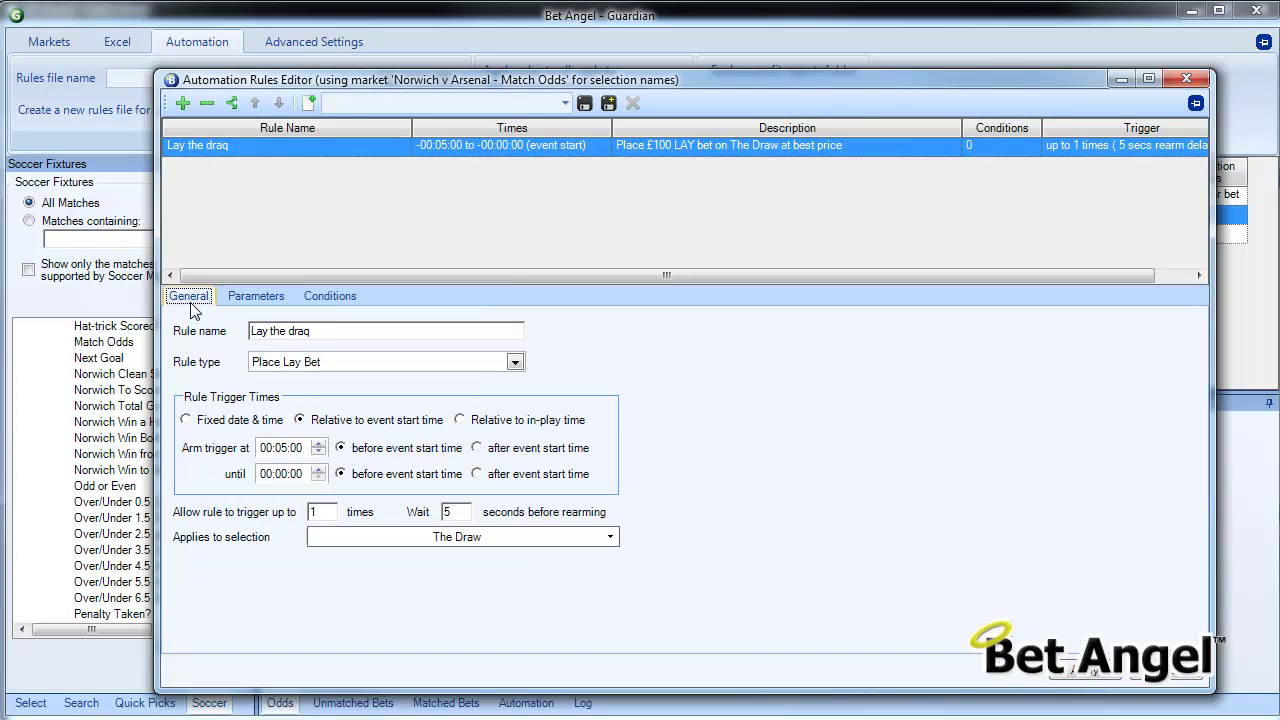
{"action": "left_click", "coordinate": [333, 330]}
{"action": "key", "text": "BackSpace"}
{"action": "type", "text": "w"}
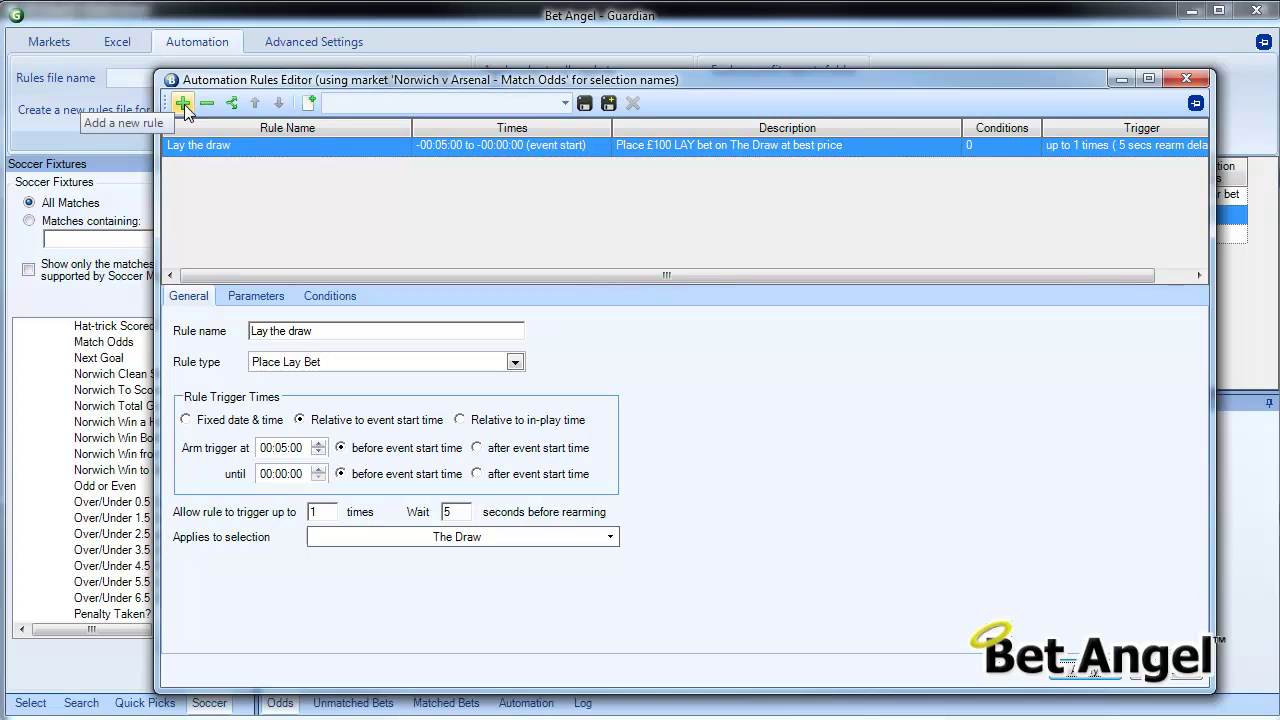
Save the rules file under the new name 'Lay the draw green out after goal'.
{"action": "left_click", "coordinate": [609, 103]}
{"action": "type", "text": "La"}
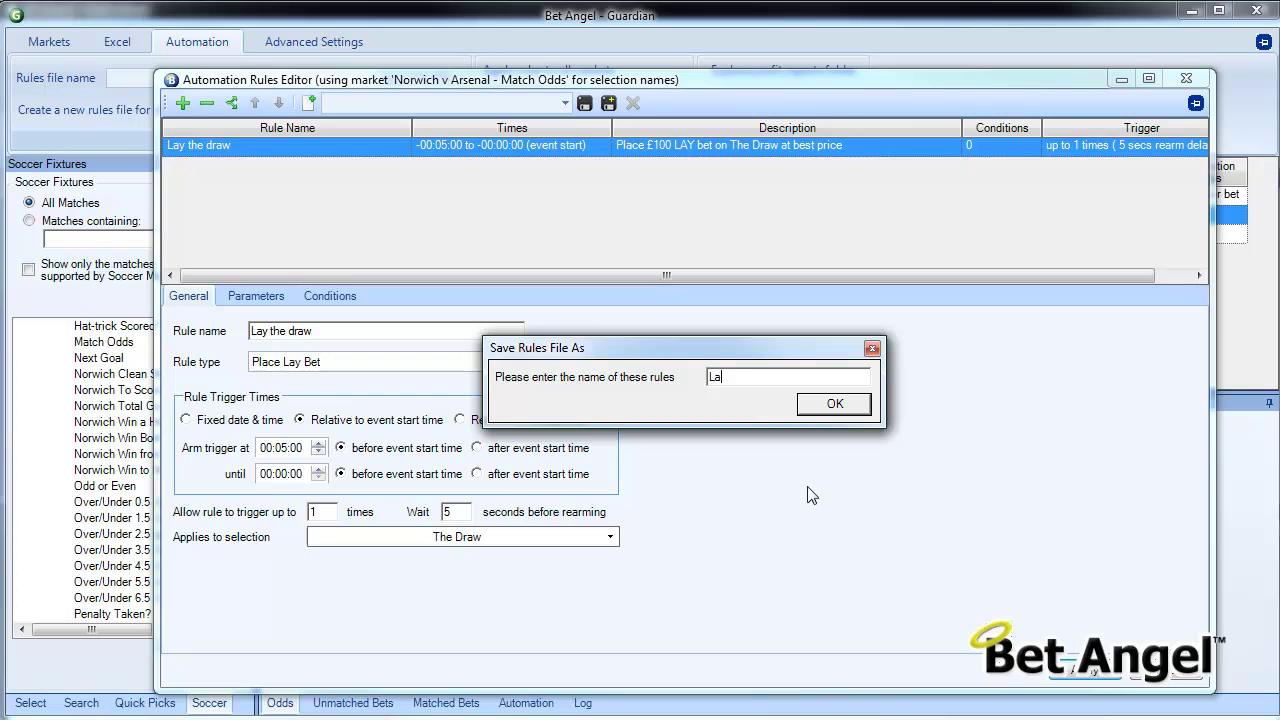
{"action": "type", "text": "y the draw green out after goals"}
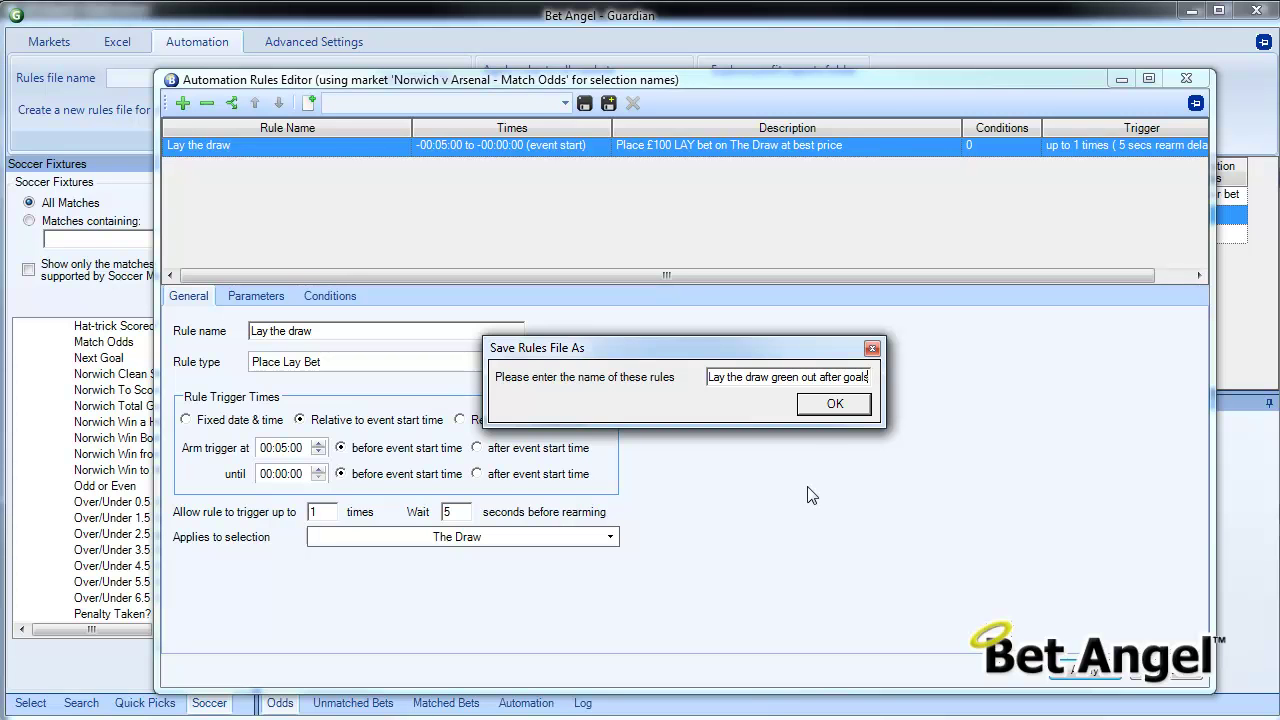
{"action": "left_click", "coordinate": [835, 404]}
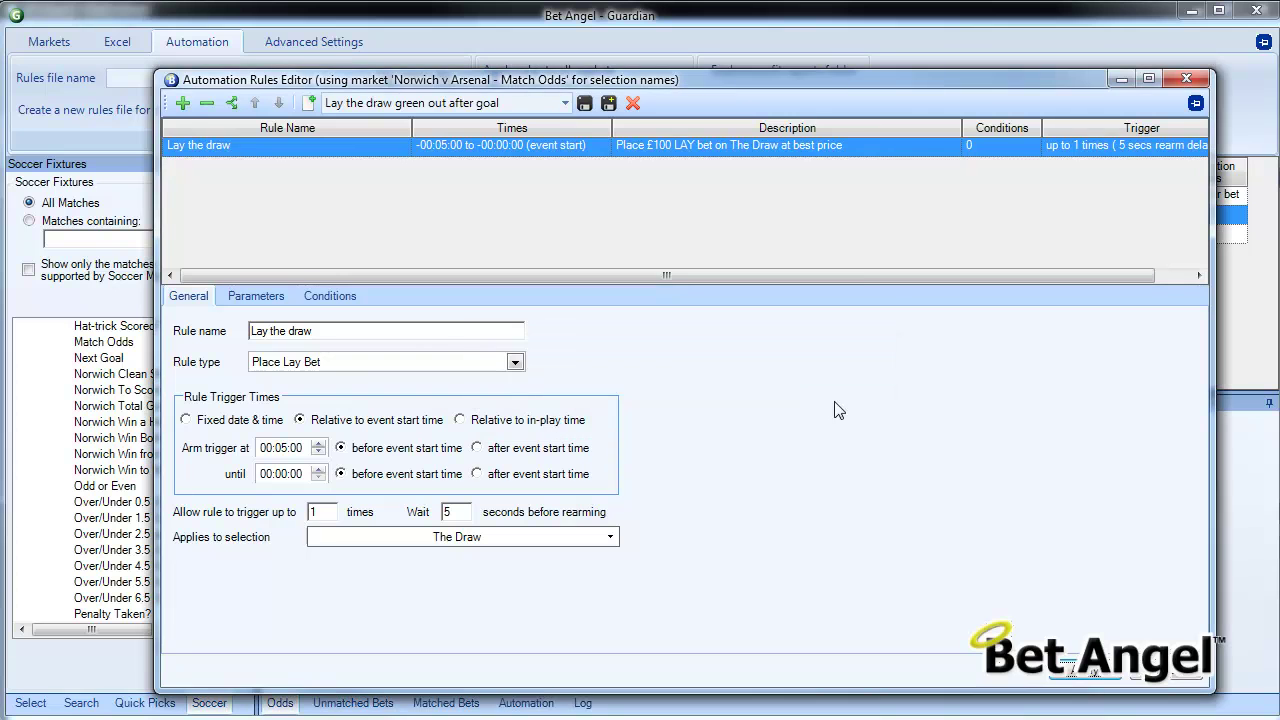
Add a new rule named 'Green up if in profit' of type Green All Selections.
{"action": "left_click", "coordinate": [182, 103]}
{"action": "left_click", "coordinate": [288, 329]}
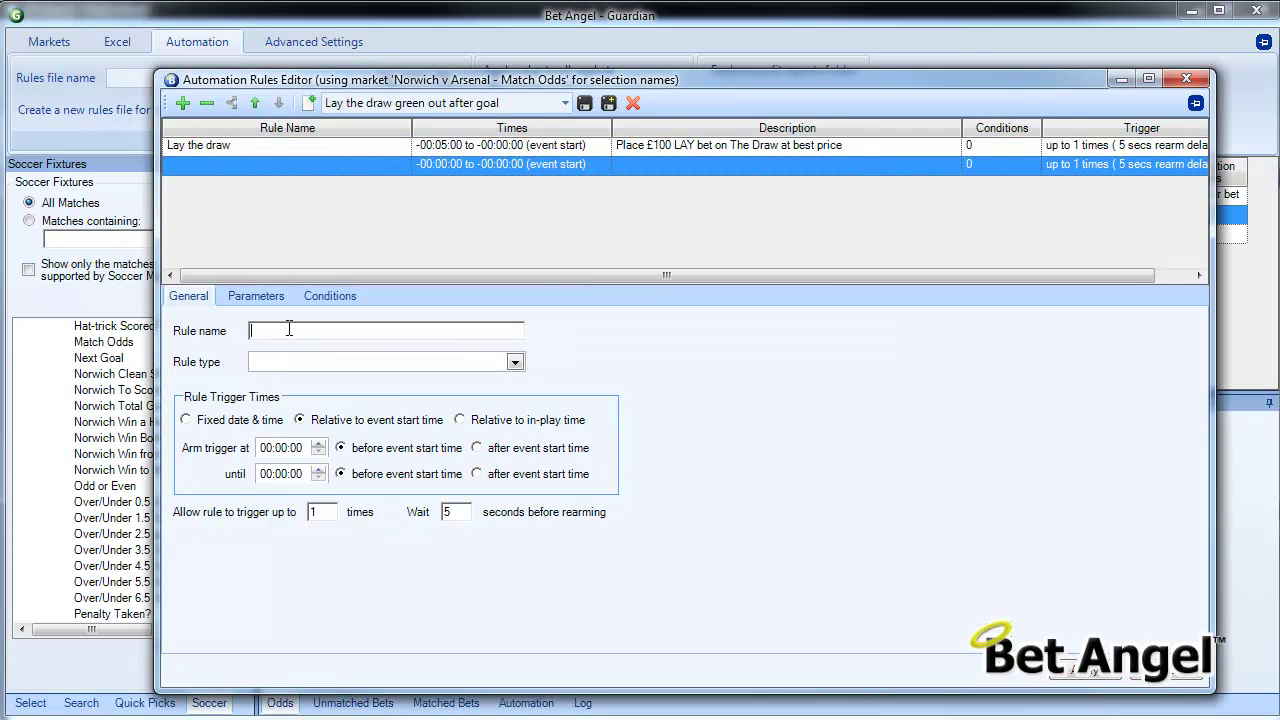
{"action": "type", "text": "Green up if in profit"}
{"action": "left_click", "coordinate": [517, 363]}
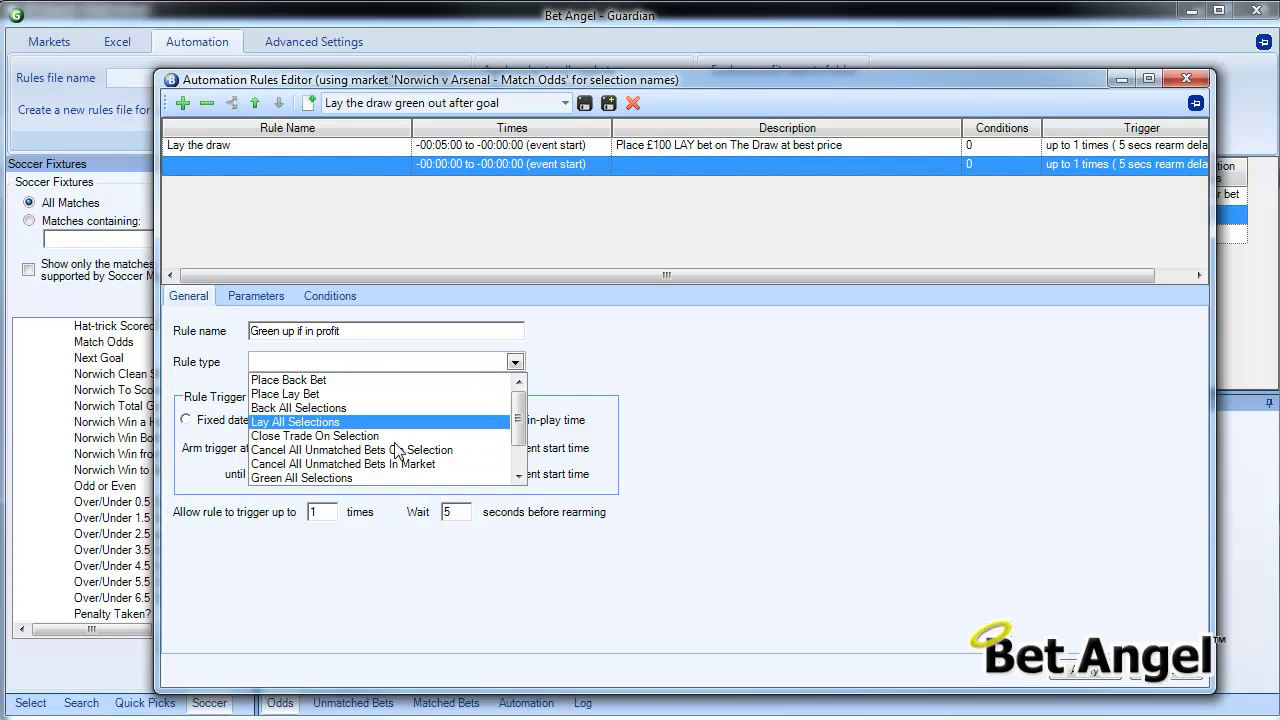
{"action": "left_click_drag", "start_coordinate": [520, 441], "coordinate": [521, 463]}
{"action": "left_click", "coordinate": [400, 436]}
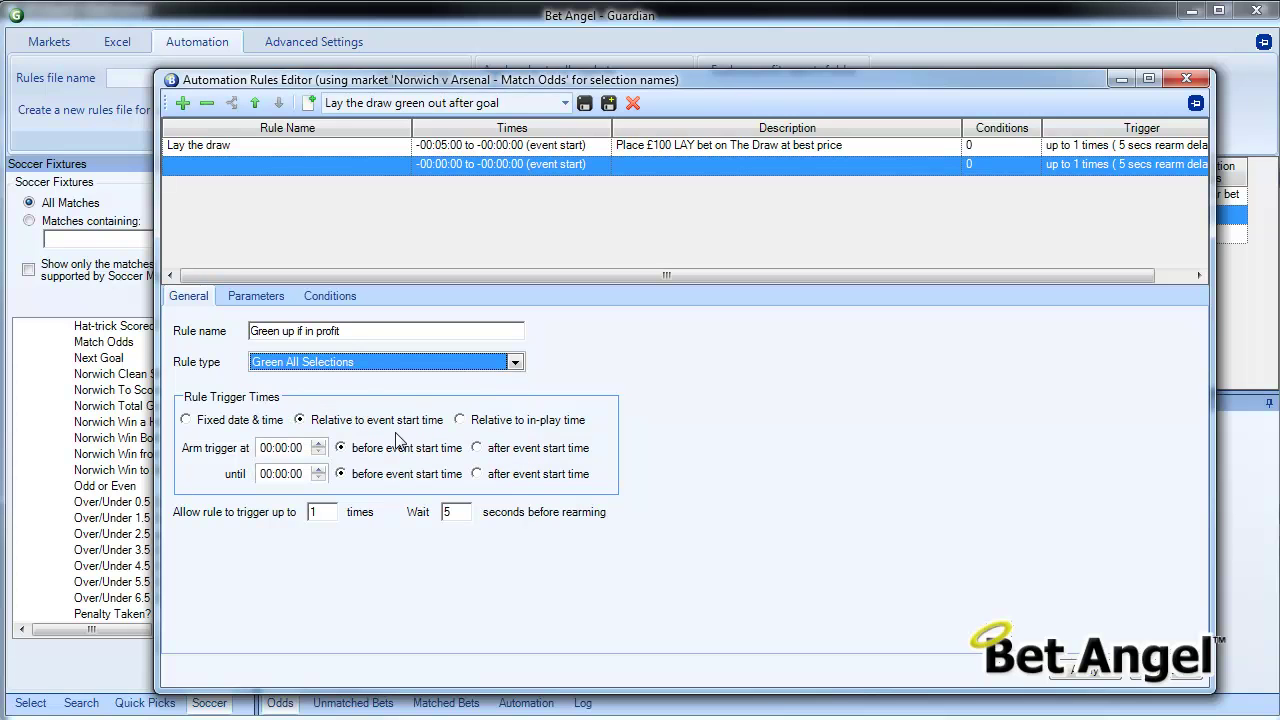
Time the trigger relative to in-play, from 00:03:00 until 02:00:00.
{"action": "left_click", "coordinate": [462, 421]}
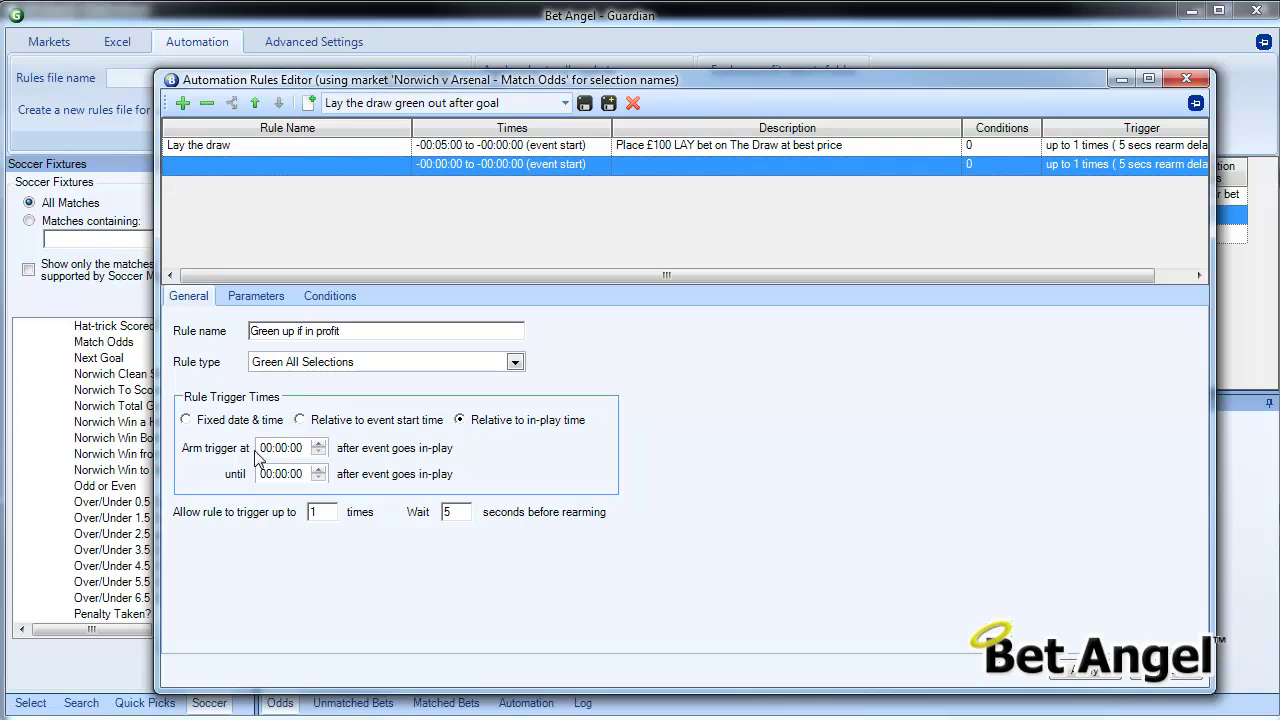
{"action": "left_click", "coordinate": [318, 444]}
{"action": "left_click", "coordinate": [318, 444]}
{"action": "left_click", "coordinate": [320, 452]}
{"action": "left_click", "coordinate": [320, 452]}
{"action": "left_click", "coordinate": [319, 469]}
{"action": "left_click", "coordinate": [319, 469]}
{"action": "left_click", "coordinate": [319, 479]}
{"action": "left_click", "coordinate": [319, 479]}
{"action": "left_click", "coordinate": [319, 470]}
{"action": "left_click", "coordinate": [319, 470]}
Add an Inplay condition 'The market is in-play', apply it, and start a second condition.
{"action": "left_click", "coordinate": [273, 307]}
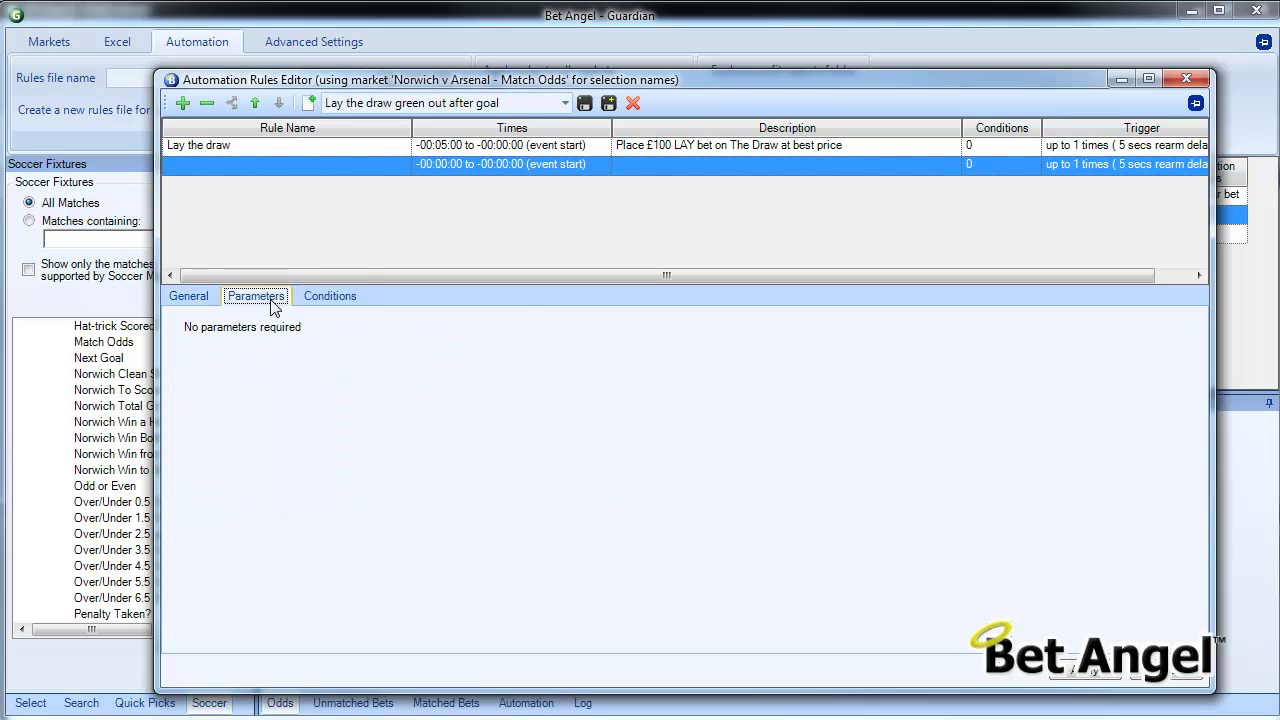
{"action": "left_click", "coordinate": [328, 300]}
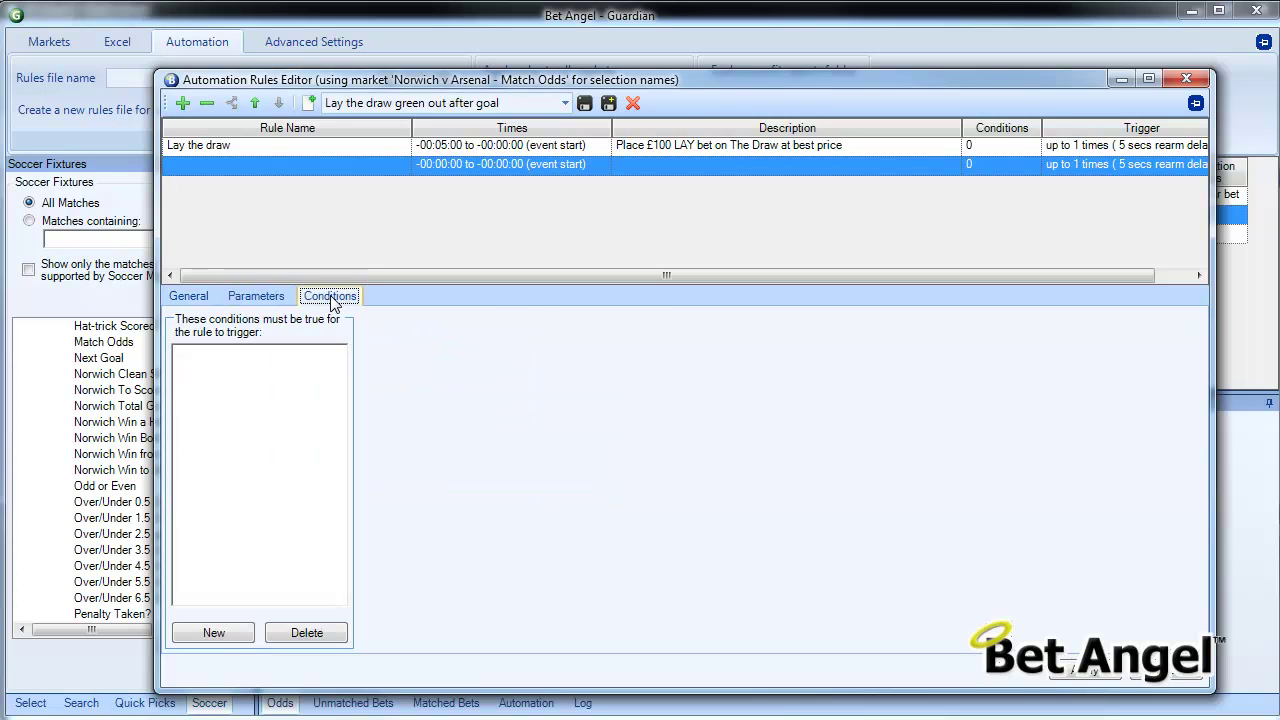
{"action": "left_click", "coordinate": [241, 638]}
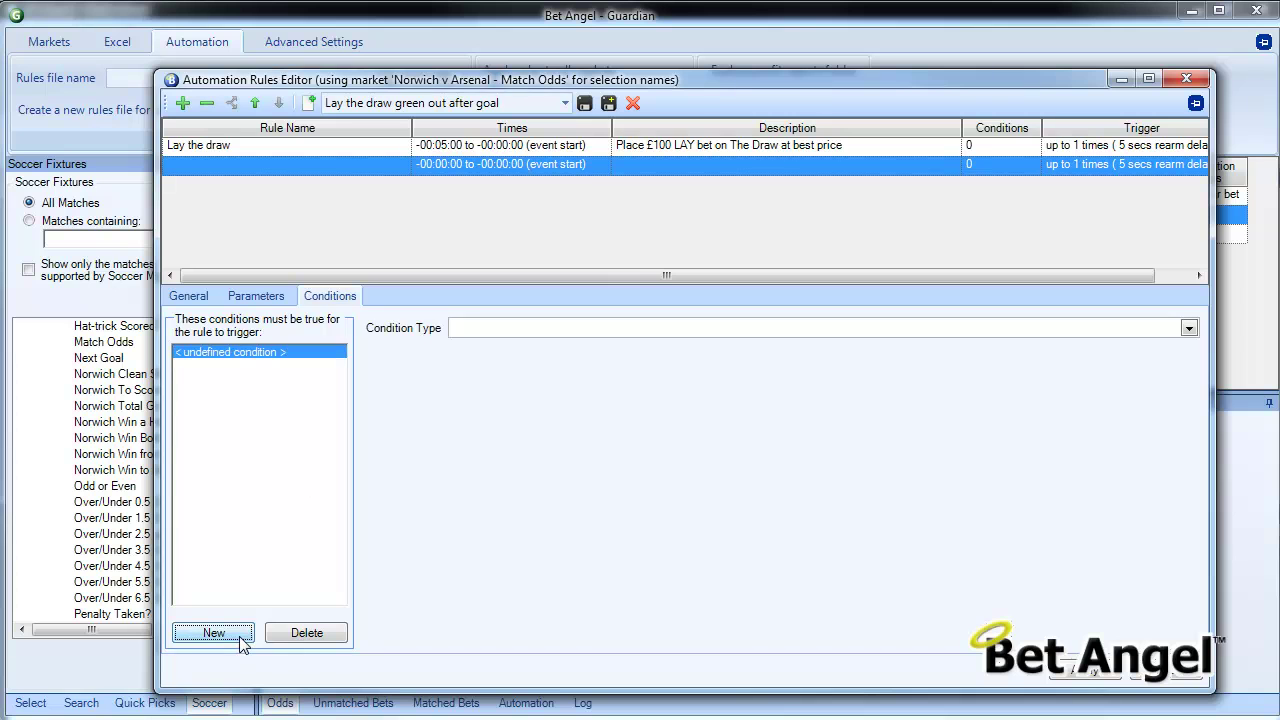
{"action": "left_click", "coordinate": [531, 330]}
{"action": "left_click", "coordinate": [531, 346]}
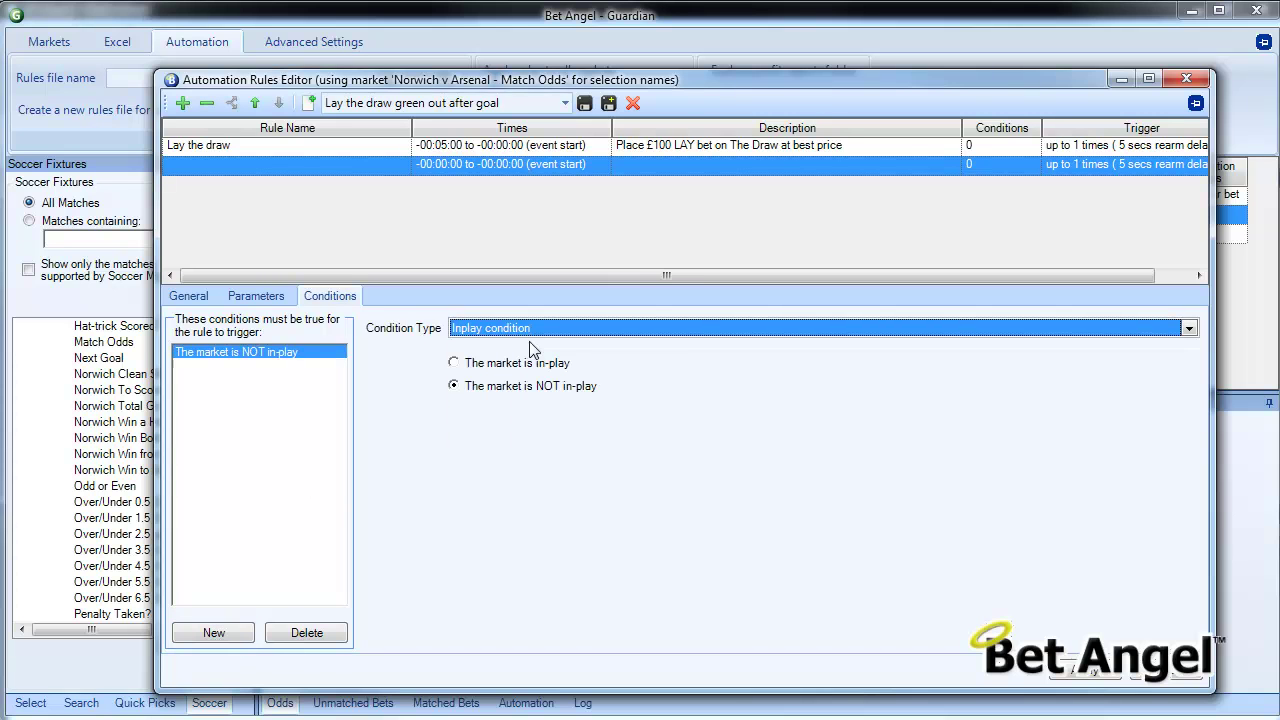
{"action": "left_click", "coordinate": [512, 366]}
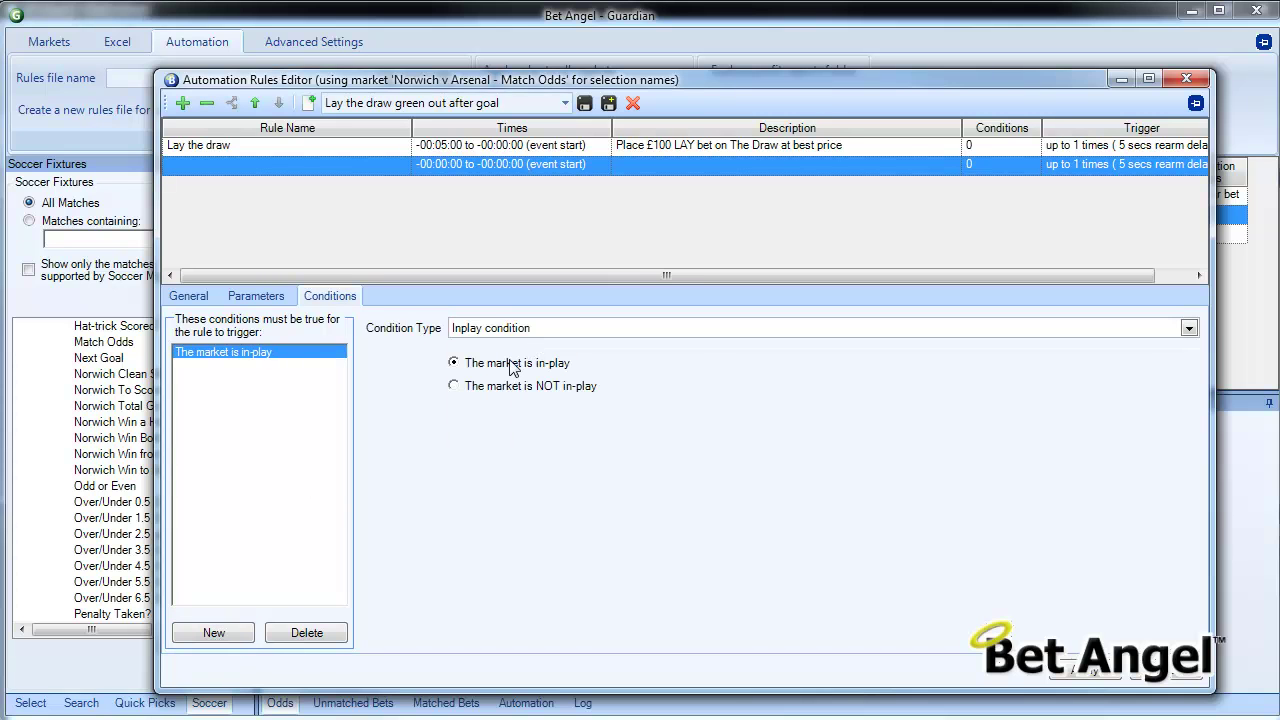
{"action": "left_click", "coordinate": [1088, 675]}
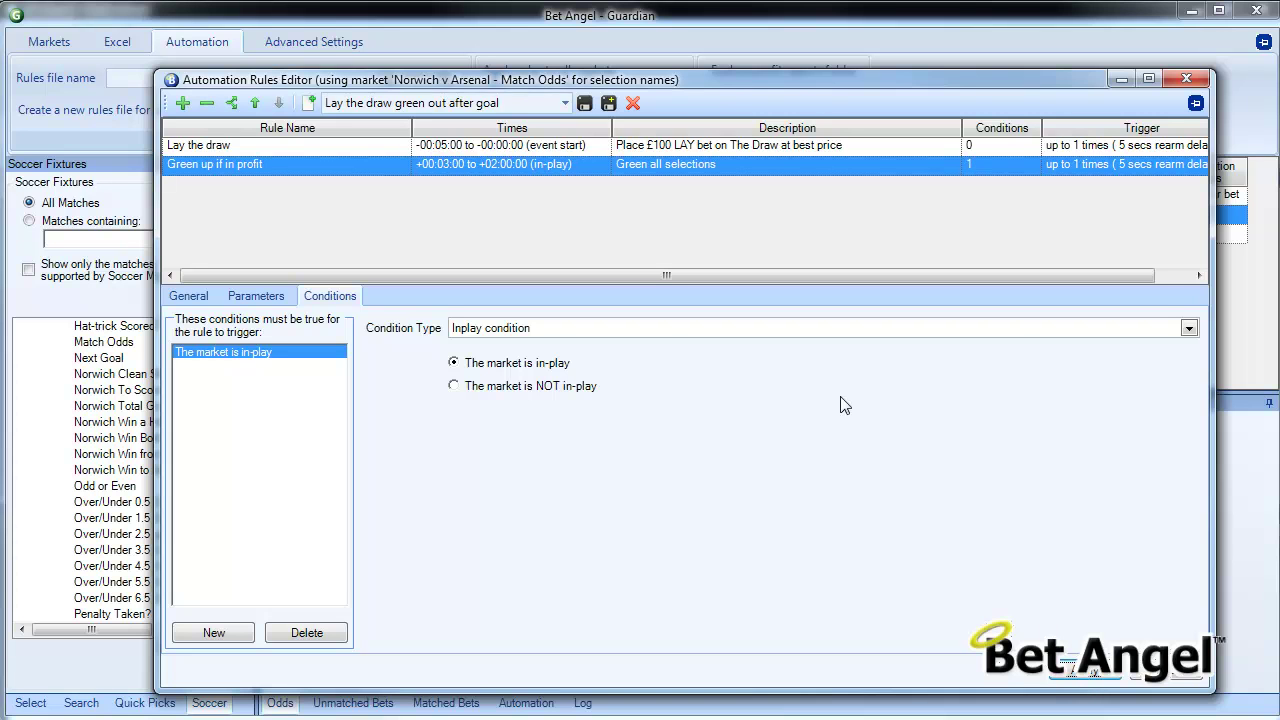
{"action": "left_click", "coordinate": [214, 636]}
{"action": "left_click", "coordinate": [643, 328]}
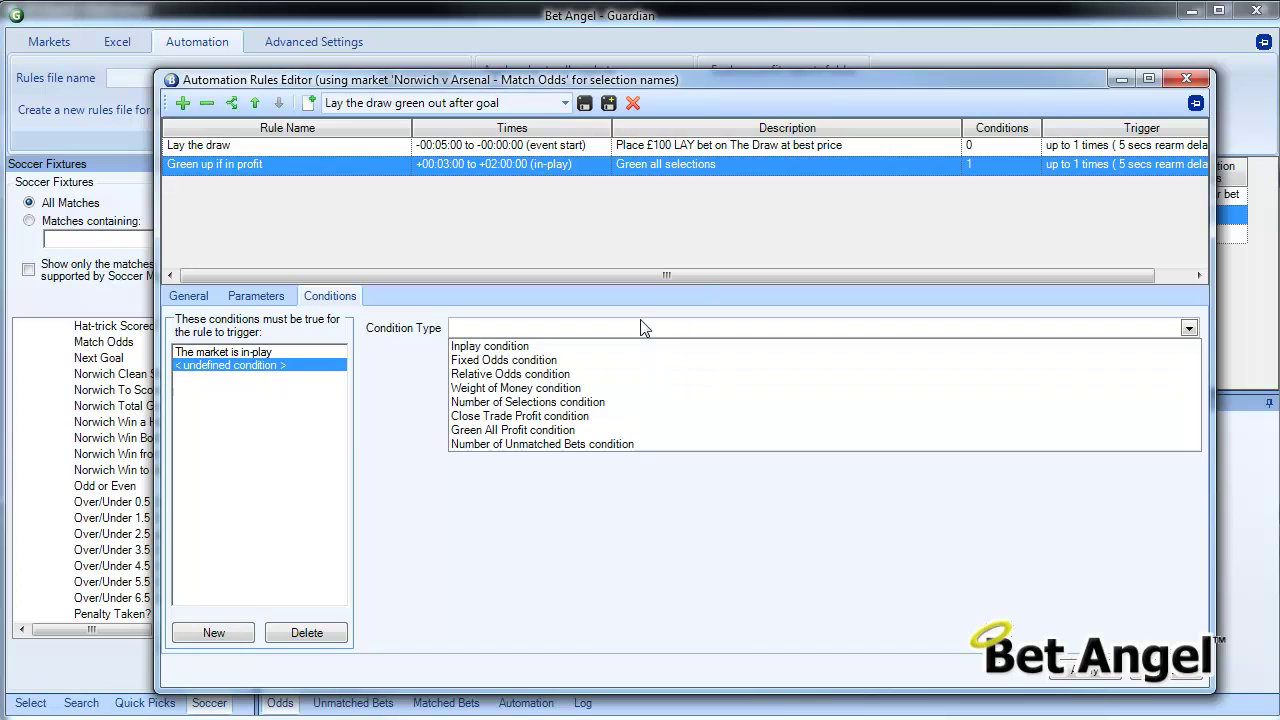
Set the second condition to Green All Profit greater than £0 and apply.
{"action": "left_click", "coordinate": [577, 432]}
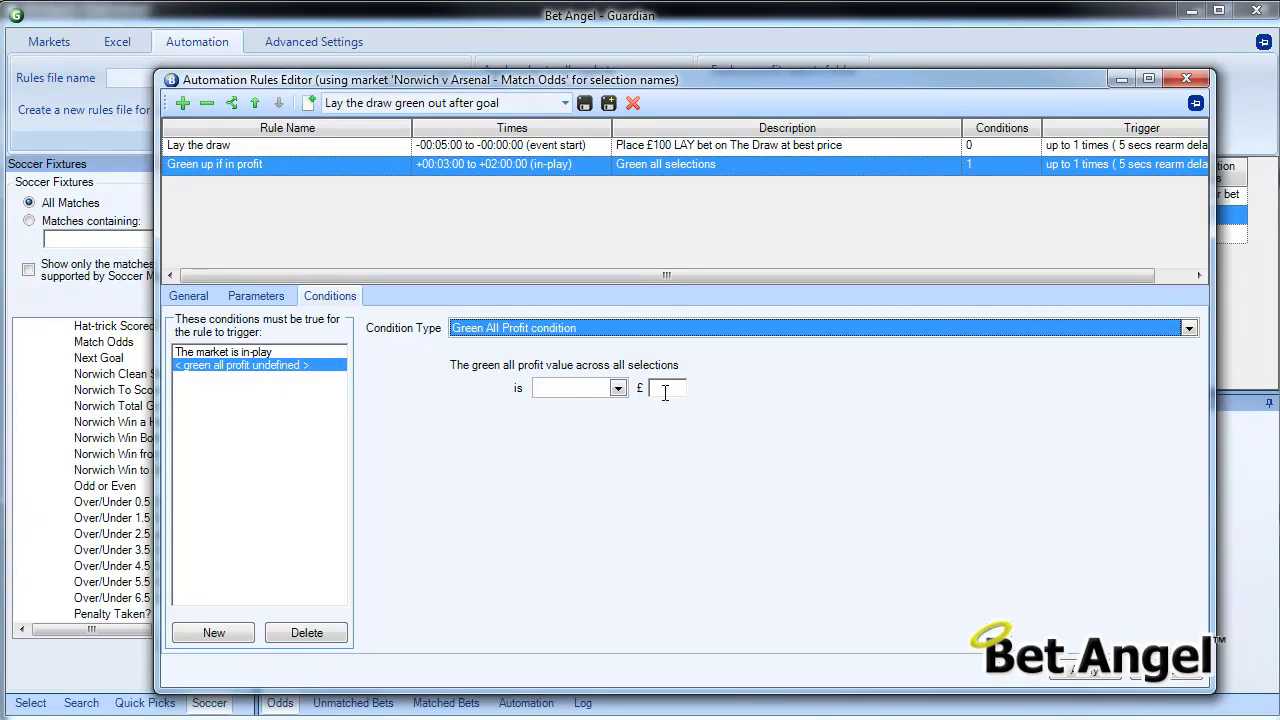
{"action": "left_click", "coordinate": [618, 389]}
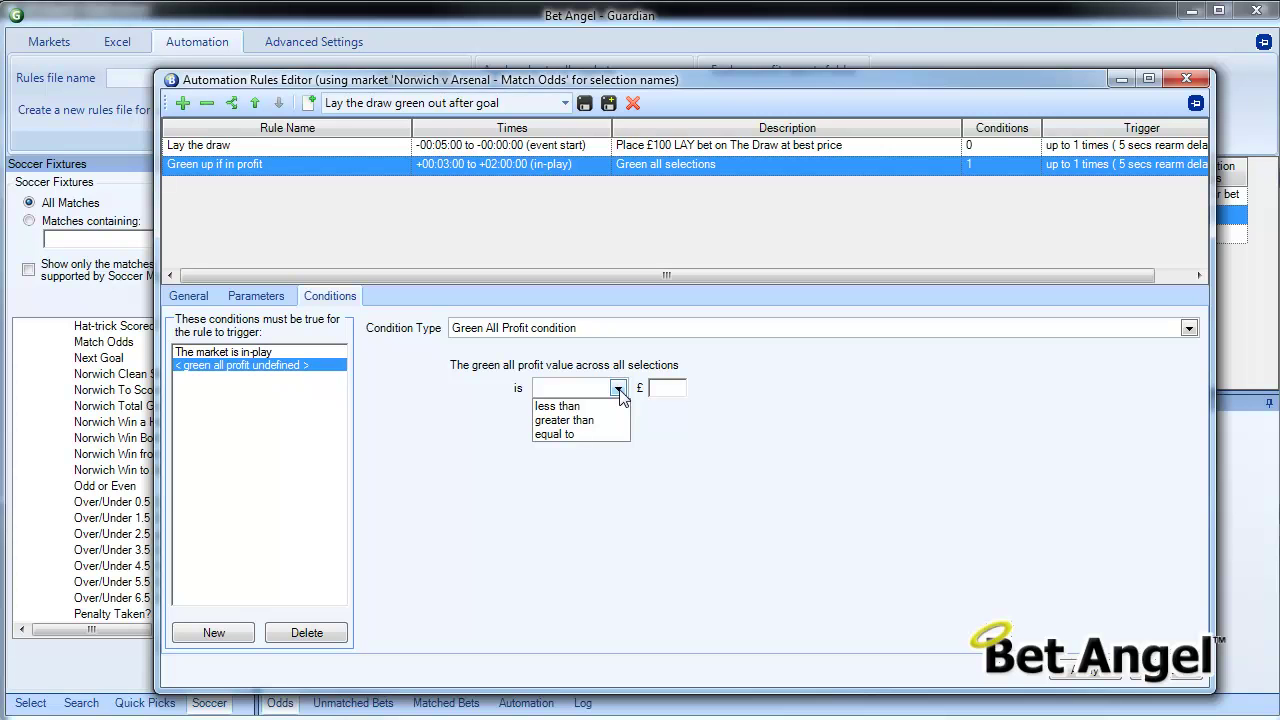
{"action": "left_click", "coordinate": [565, 420]}
{"action": "left_click", "coordinate": [678, 388]}
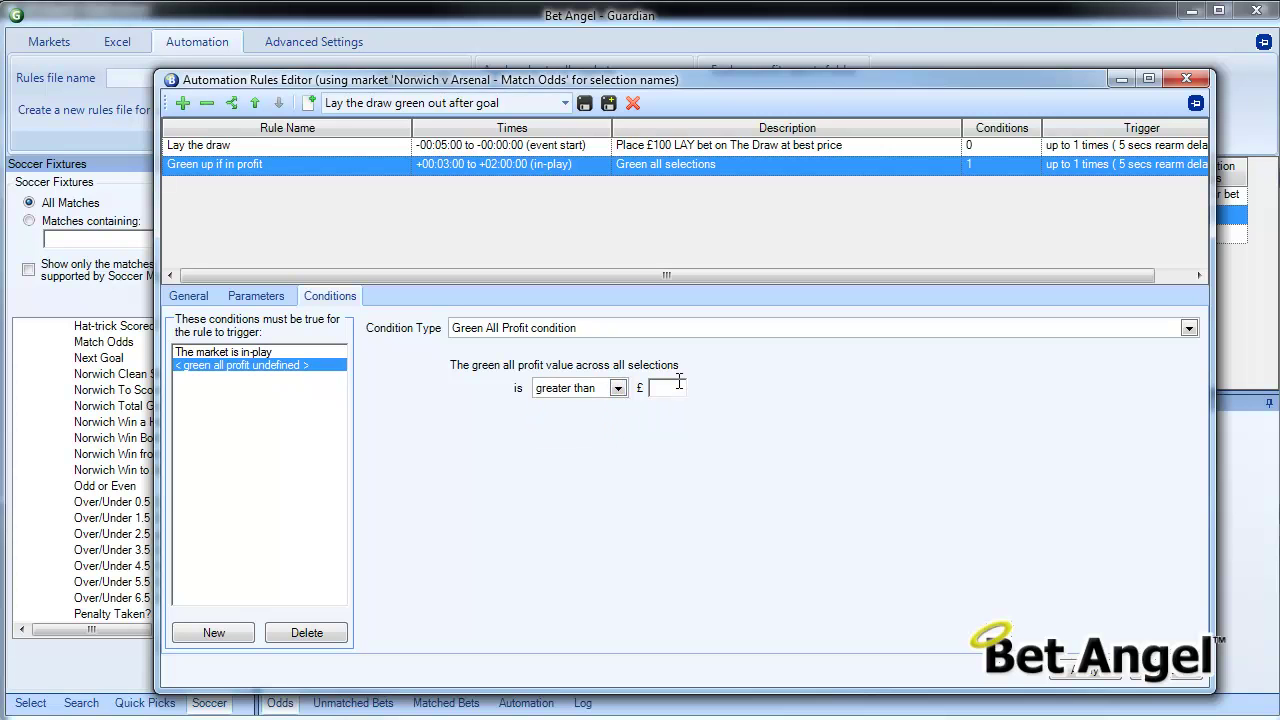
{"action": "type", "text": "0"}
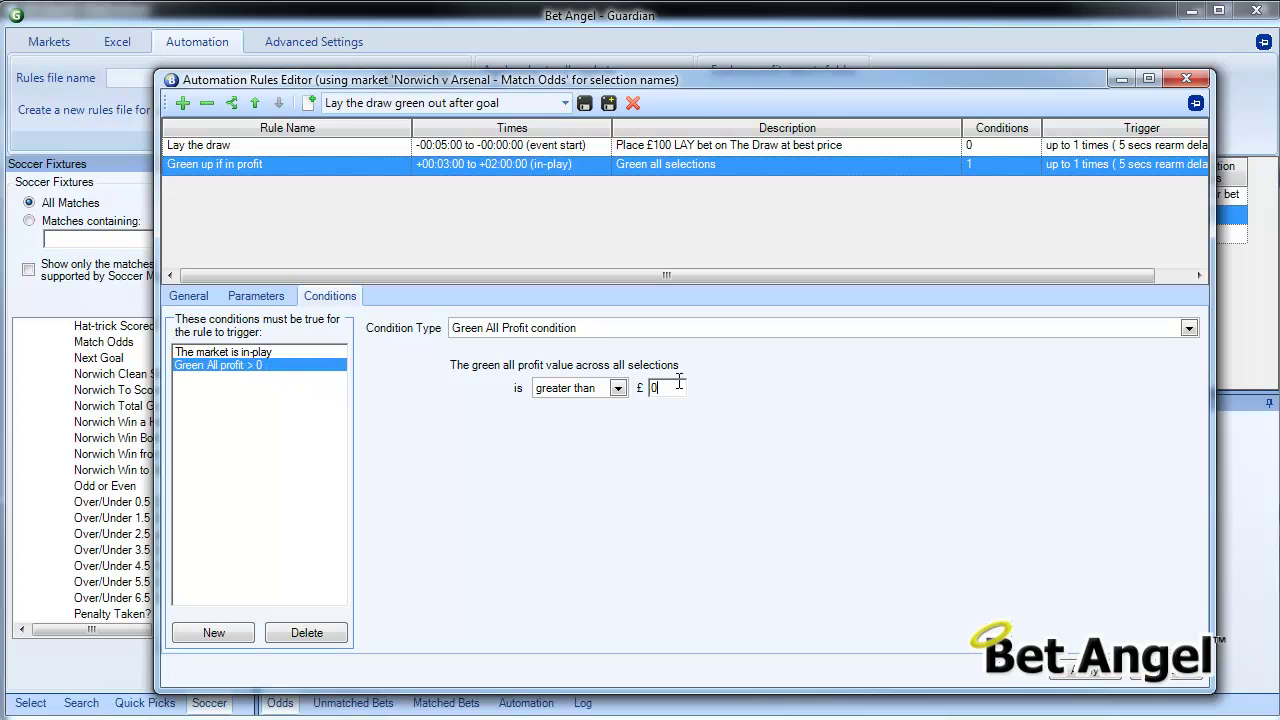
{"action": "left_click", "coordinate": [1096, 672]}
Review the green-up rule's General and Conditions settings.
{"action": "left_click", "coordinate": [199, 300]}
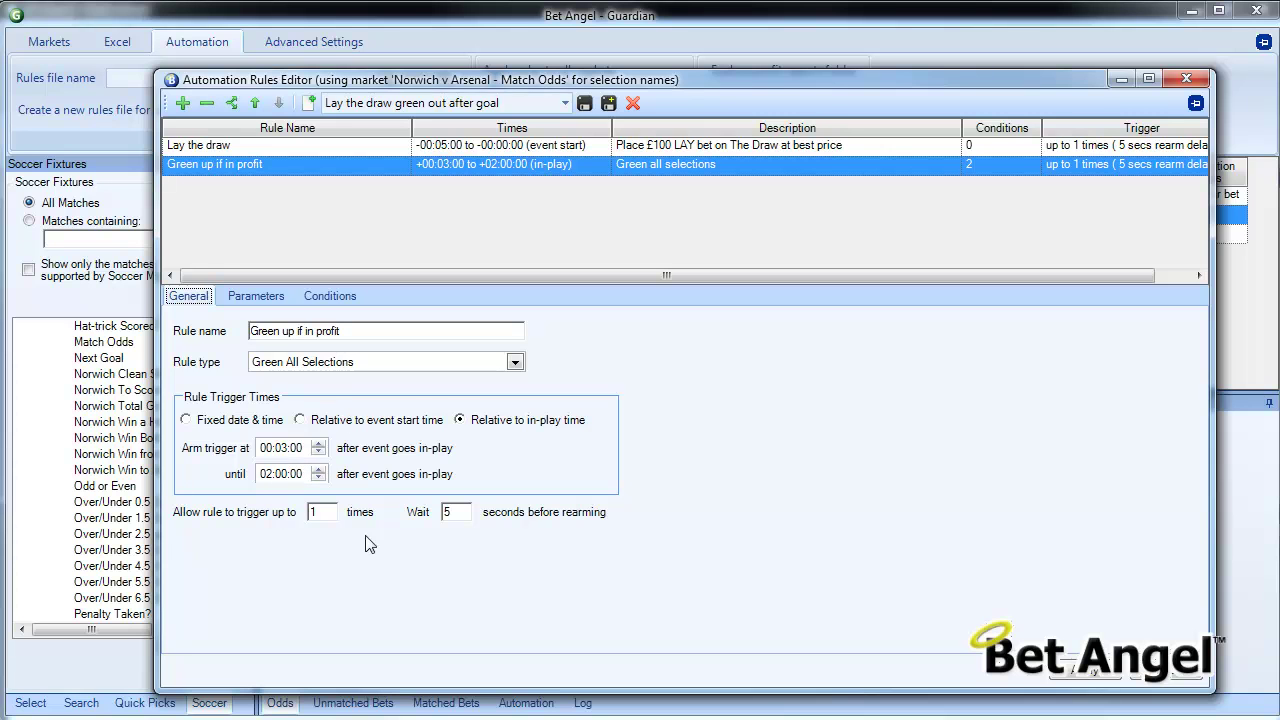
{"action": "left_click", "coordinate": [332, 295]}
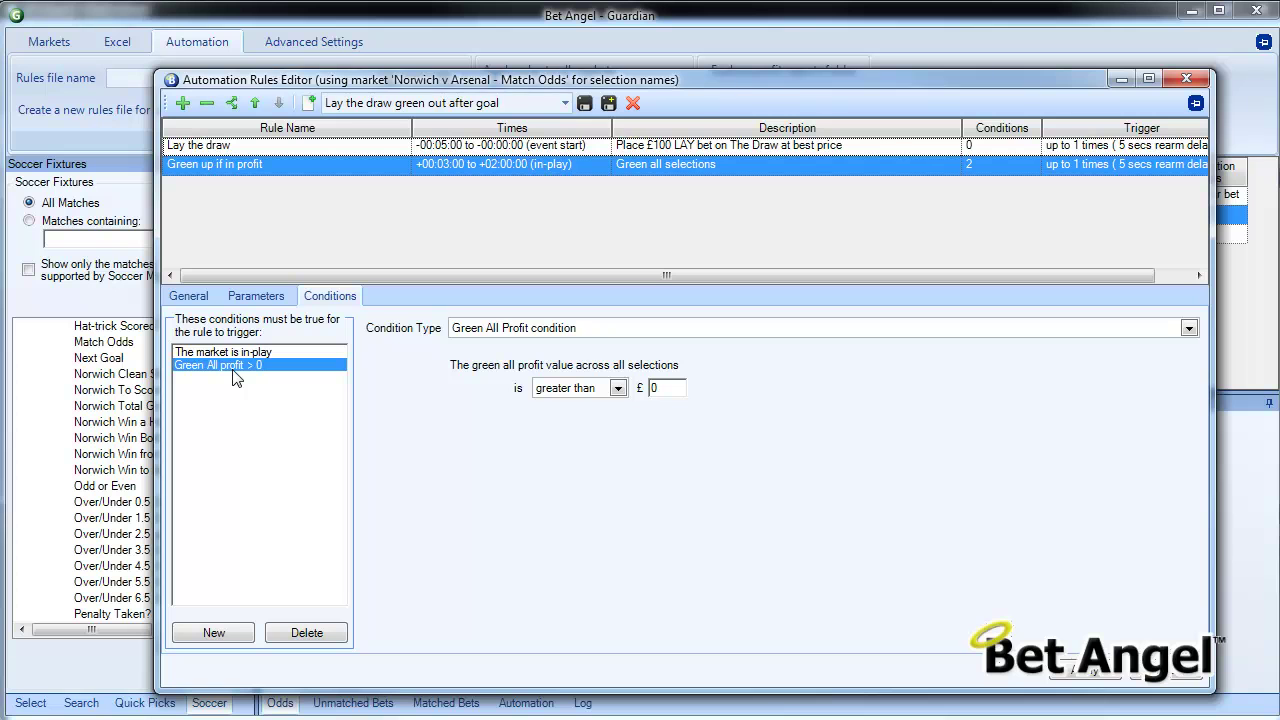
{"action": "left_click", "coordinate": [200, 300]}
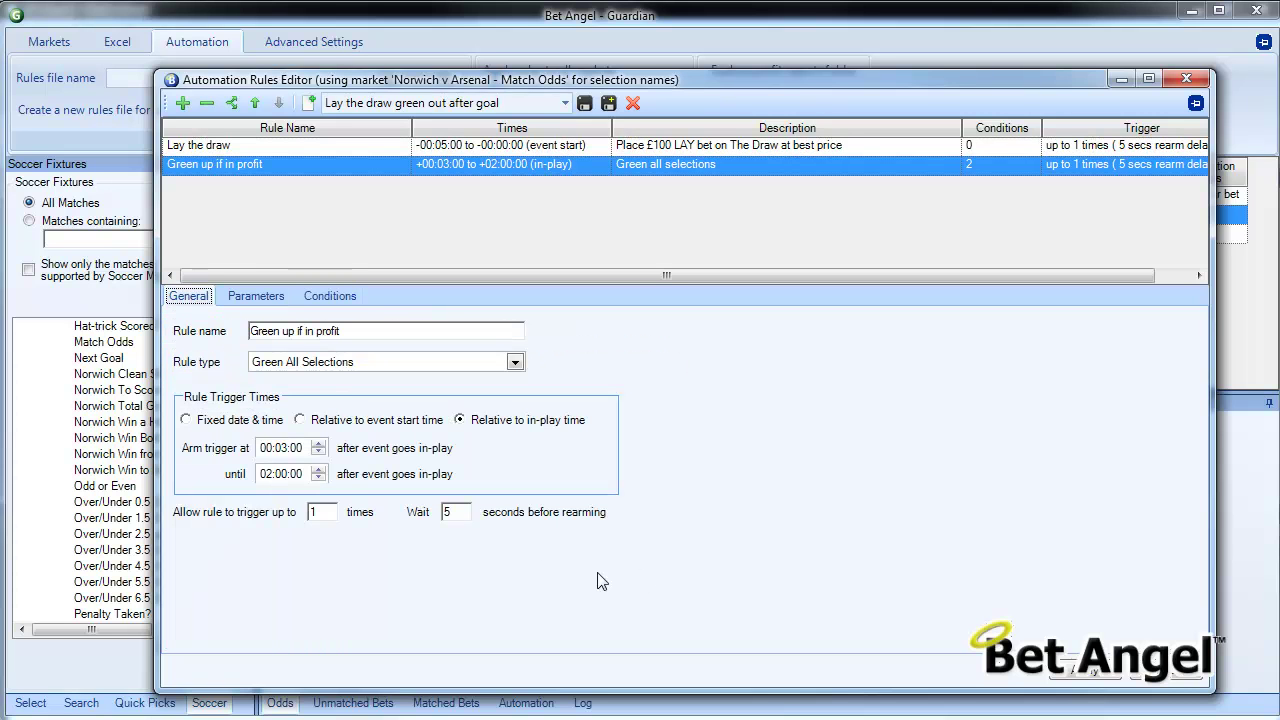
Set the rule to trigger up to 3 times with a 30-second rearm wait.
{"action": "double_click", "coordinate": [313, 512]}
{"action": "type", "text": "10"}
{"action": "key", "text": "Tab"}
{"action": "type", "text": "60"}
{"action": "left_click_drag", "start_coordinate": [330, 514], "coordinate": [277, 512]}
{"action": "type", "text": "3"}
{"action": "left_click_drag", "start_coordinate": [462, 515], "coordinate": [410, 505]}
{"action": "type", "text": "30"}
Apply the rule changes, save the rules file and close the rules editor.
{"action": "left_click", "coordinate": [332, 298]}
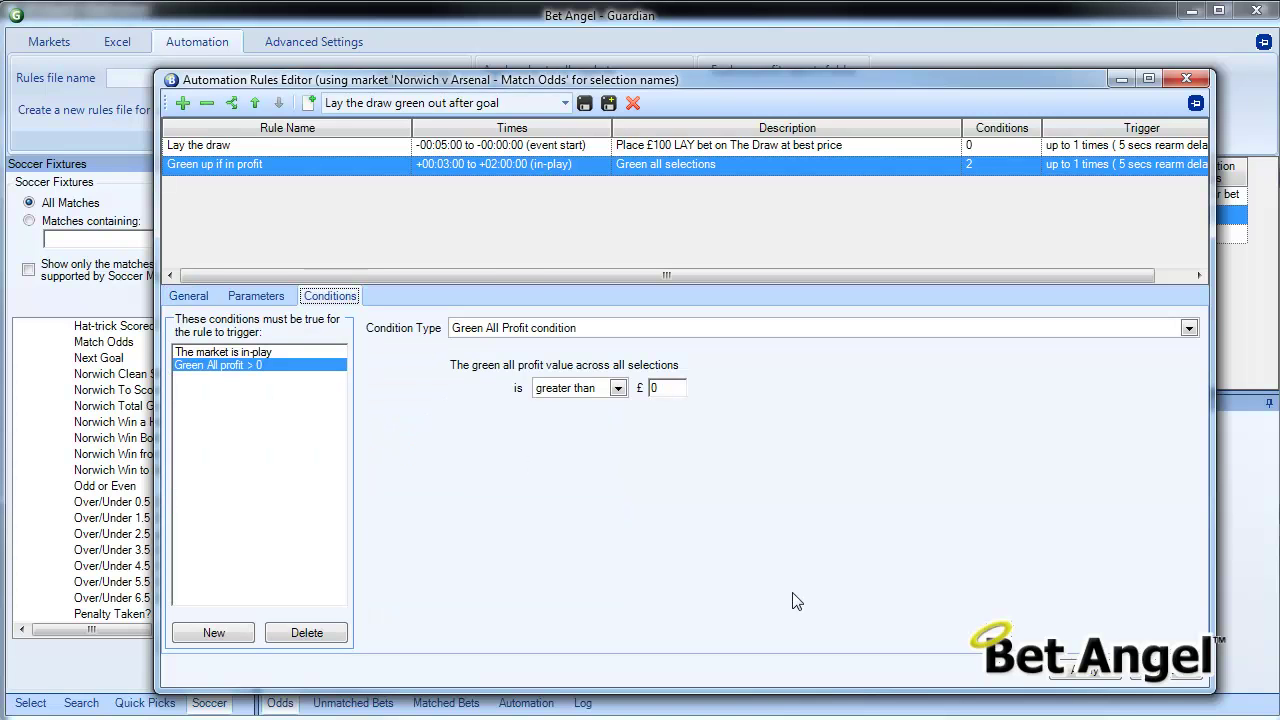
{"action": "left_click", "coordinate": [1078, 675]}
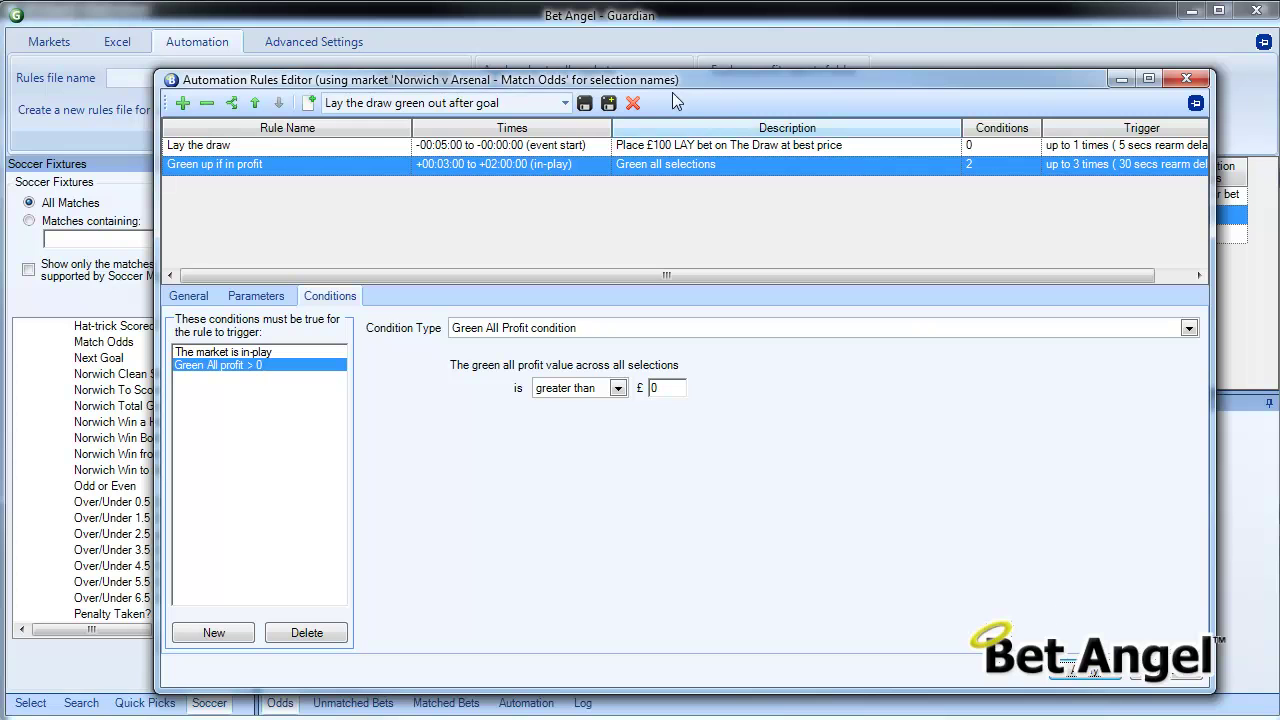
{"action": "left_click", "coordinate": [584, 103]}
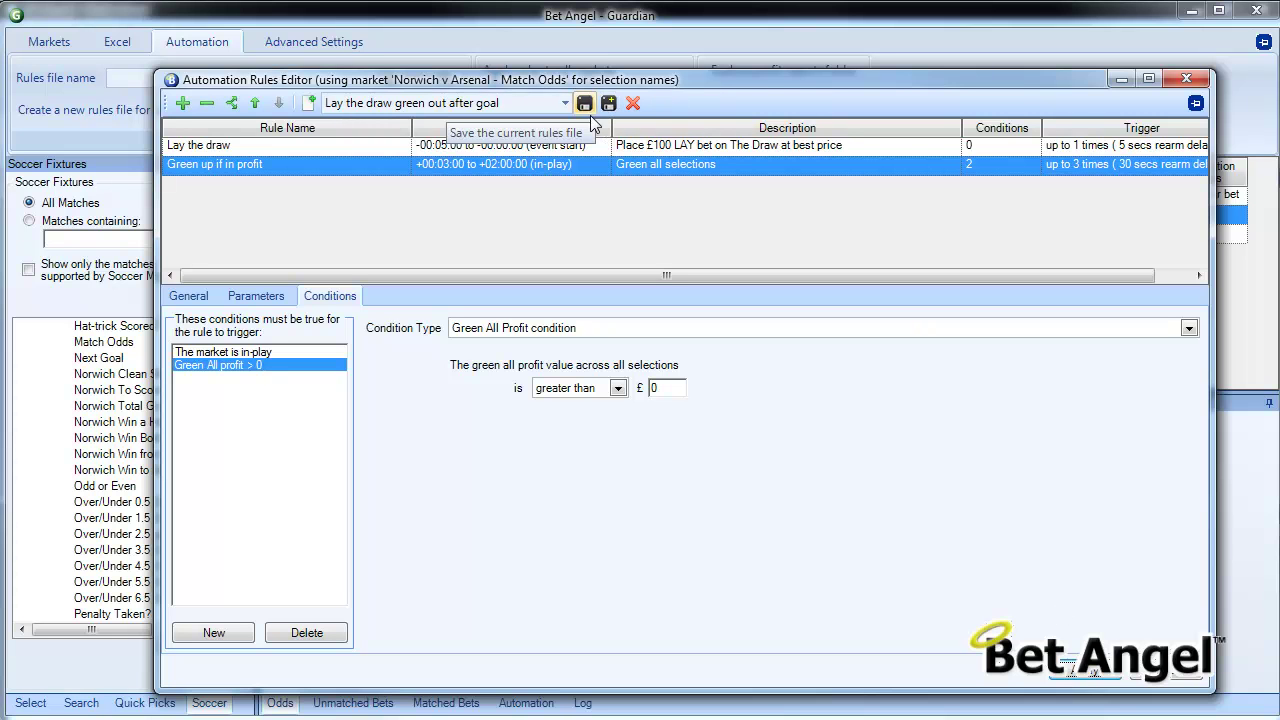
{"action": "left_click", "coordinate": [1090, 674]}
Assign 'Lay the draw green out after goal' to the Norwich v Arsenal Match Odds market.
{"action": "left_click", "coordinate": [1237, 214]}
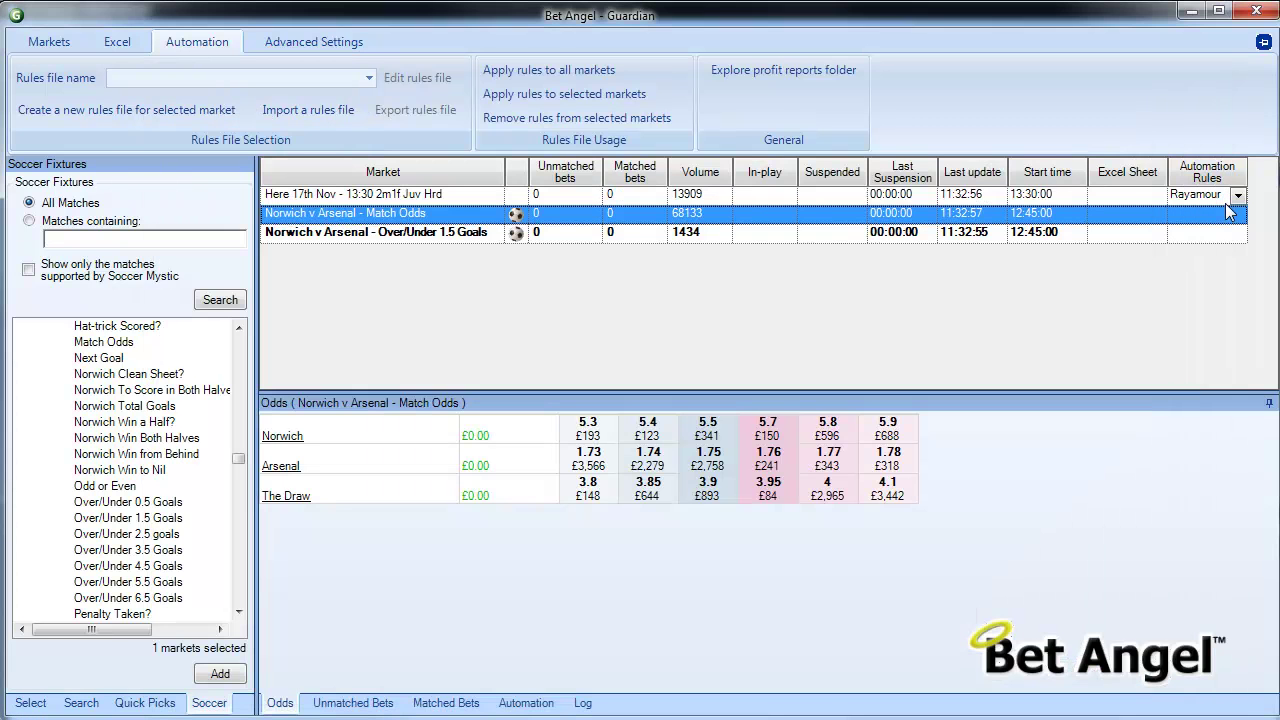
{"action": "left_click", "coordinate": [1237, 214]}
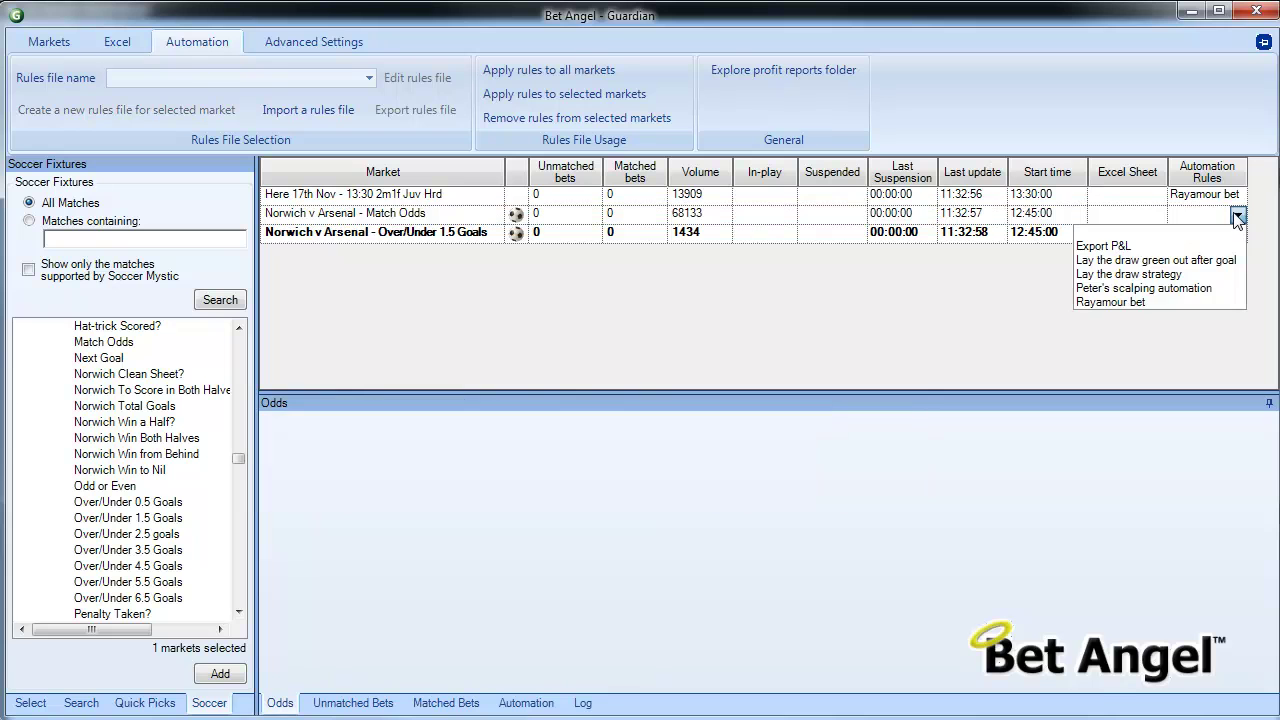
{"action": "left_click", "coordinate": [1192, 272]}
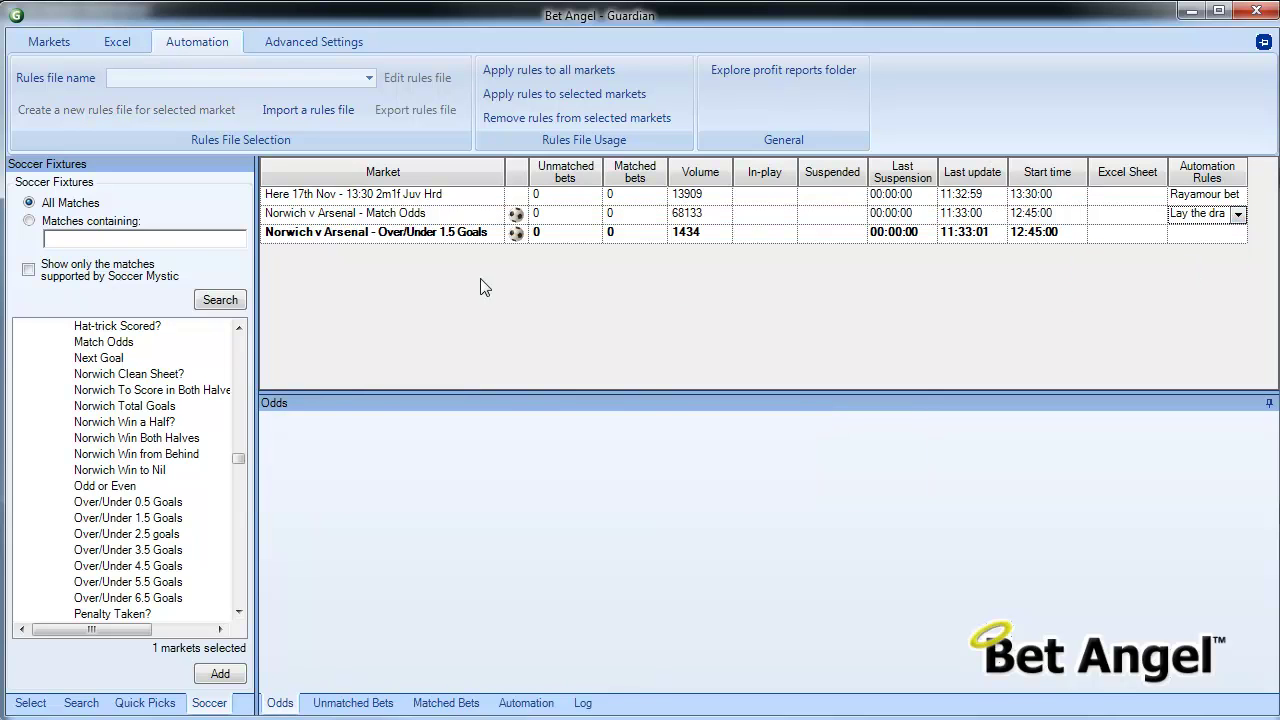
{"action": "left_click", "coordinate": [448, 231]}
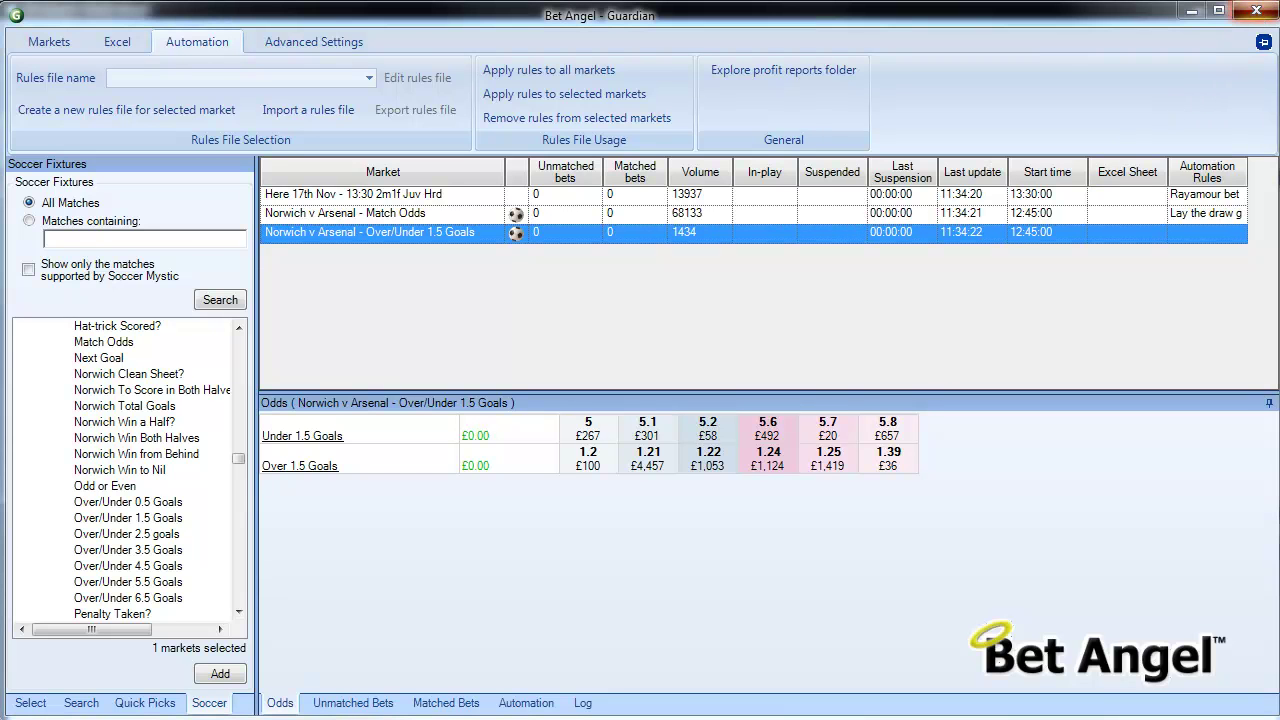
Close Guardian, saving its market list, and open Bet Angel Professional's Select Market sports list.
{"action": "key", "text": "alt+F4"}
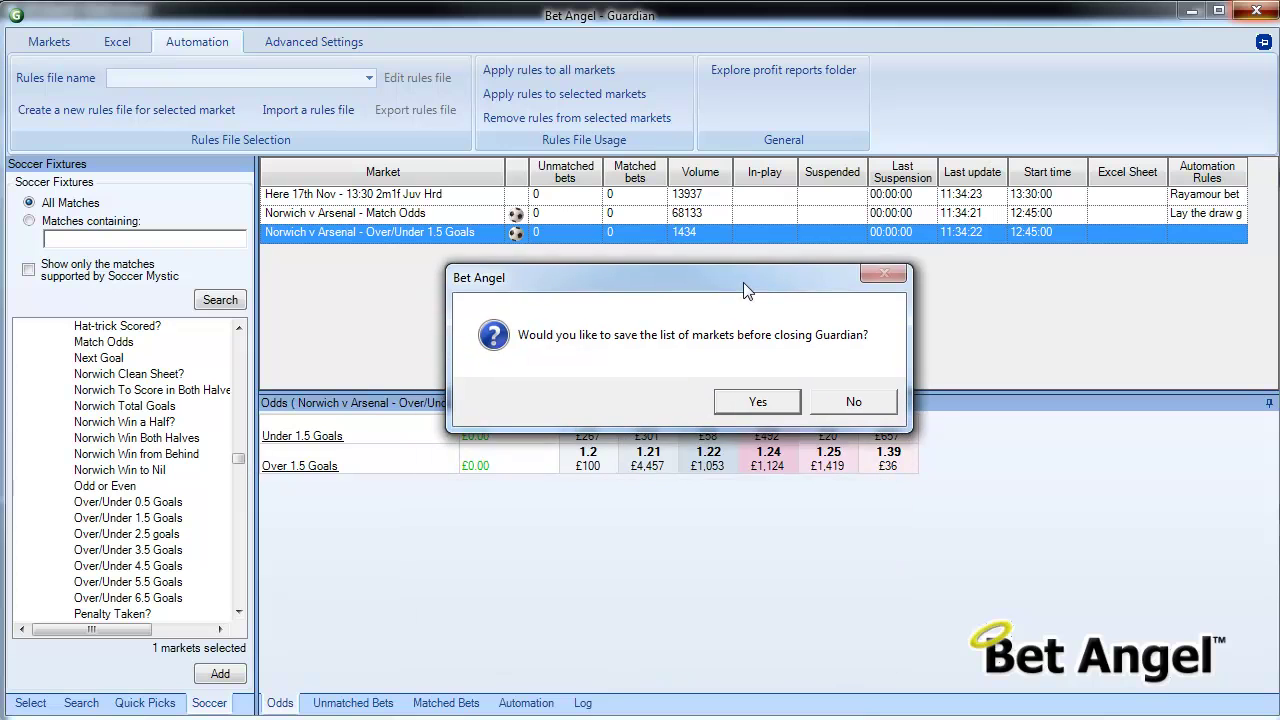
{"action": "left_click", "coordinate": [758, 402]}
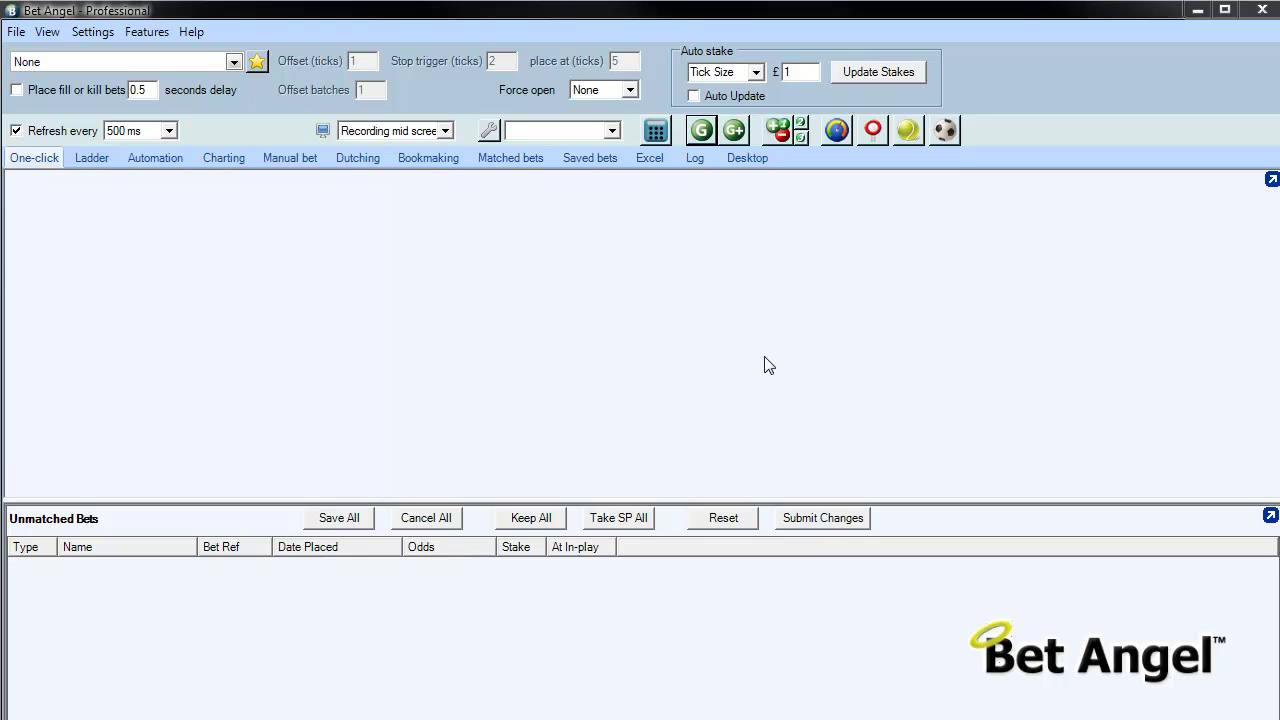
{"action": "left_click", "coordinate": [16, 31]}
{"action": "left_click", "coordinate": [45, 52]}
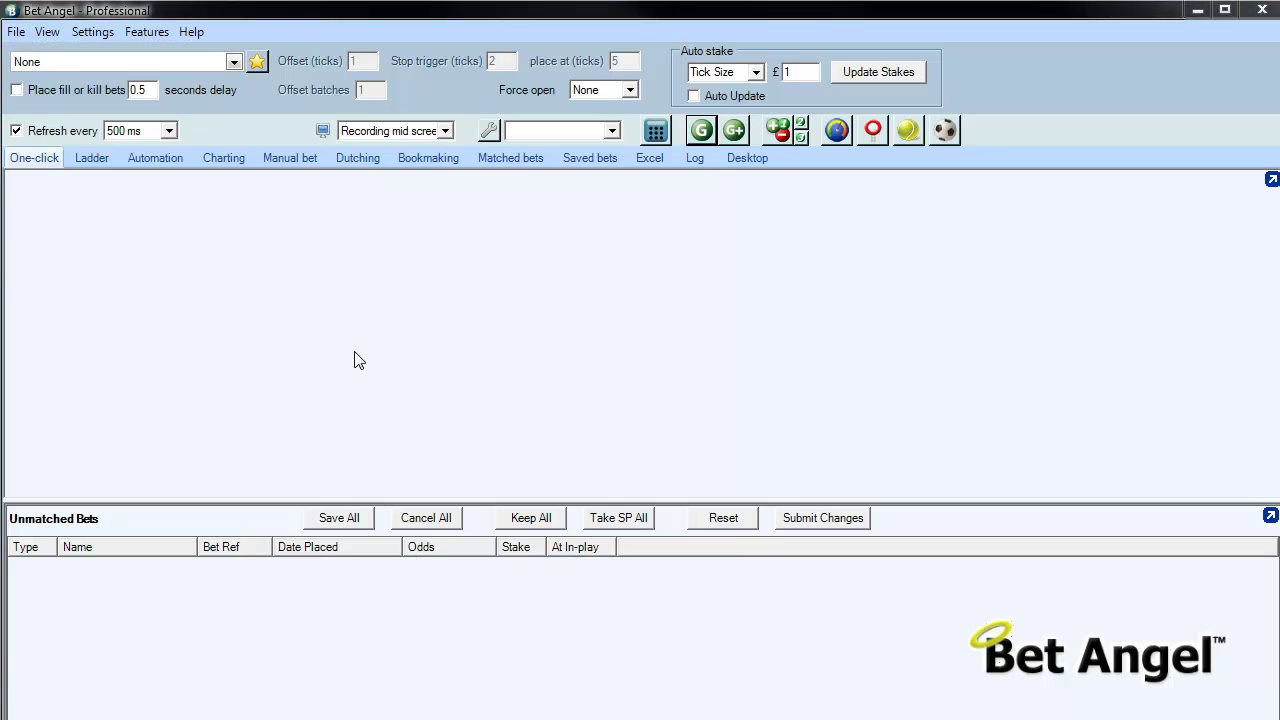